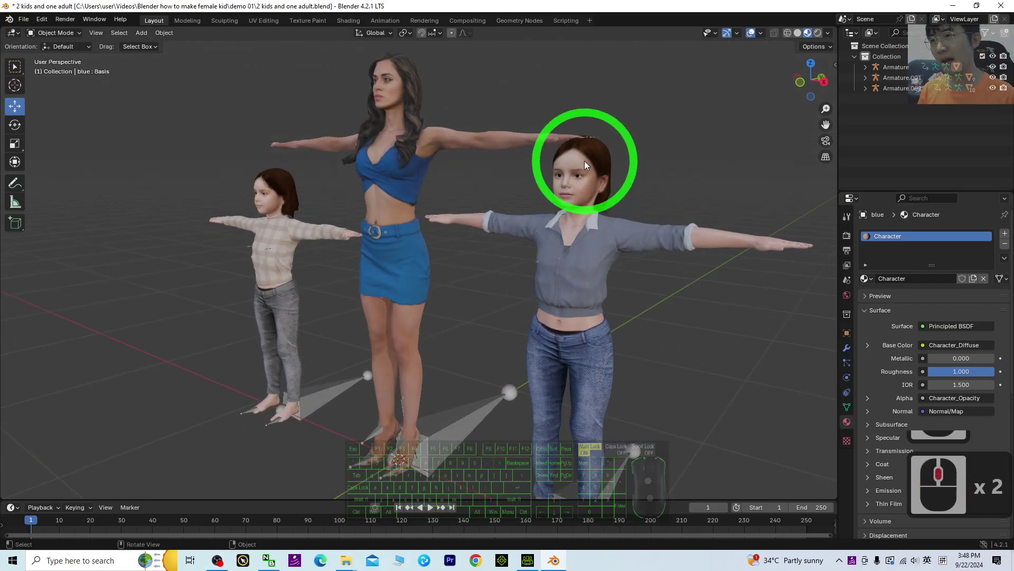
pyautogui.moveTo(461, 370); pyautogui.dragTo(581, 362, button='middle')
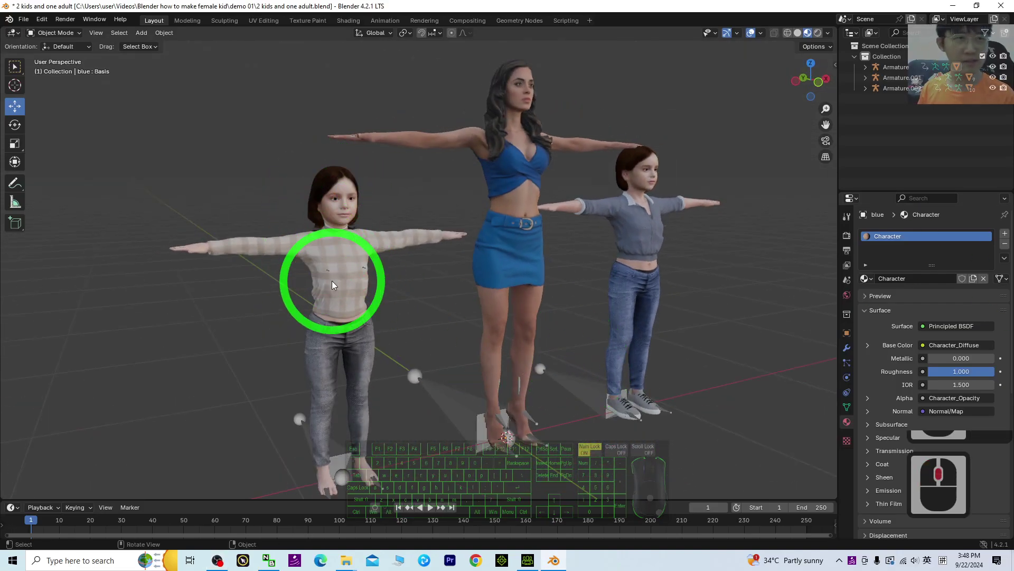
pyautogui.moveTo(371, 231); pyautogui.dragTo(475, 254, button='middle')
pyautogui.moveTo(578, 296); pyautogui.dragTo(555, 464, button='middle')
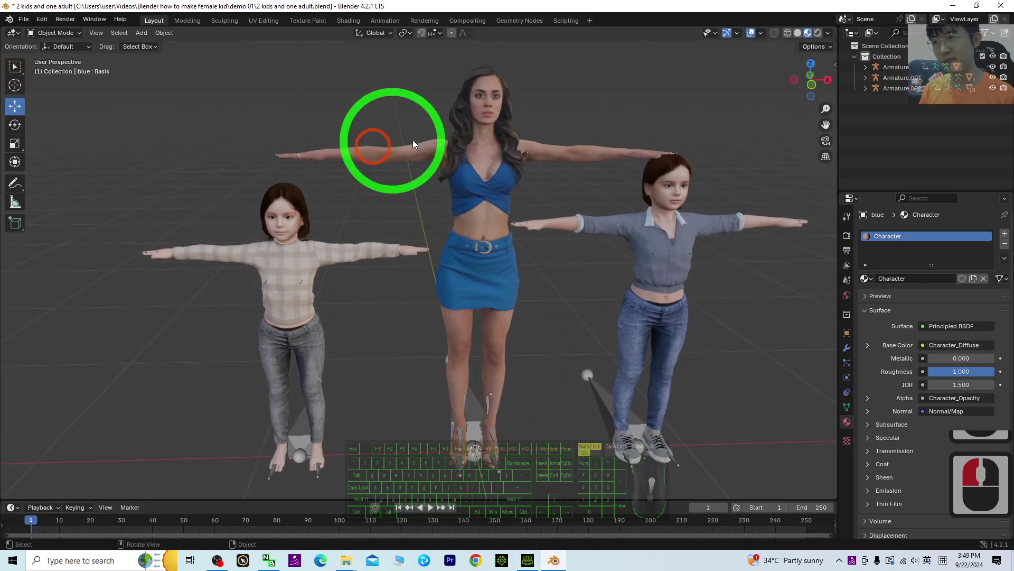
# Switch to Character Creator 4 and open Headshot 2 in Image mode with the Auto option.
pyautogui.click(527, 558)
pyautogui.click(502, 205)
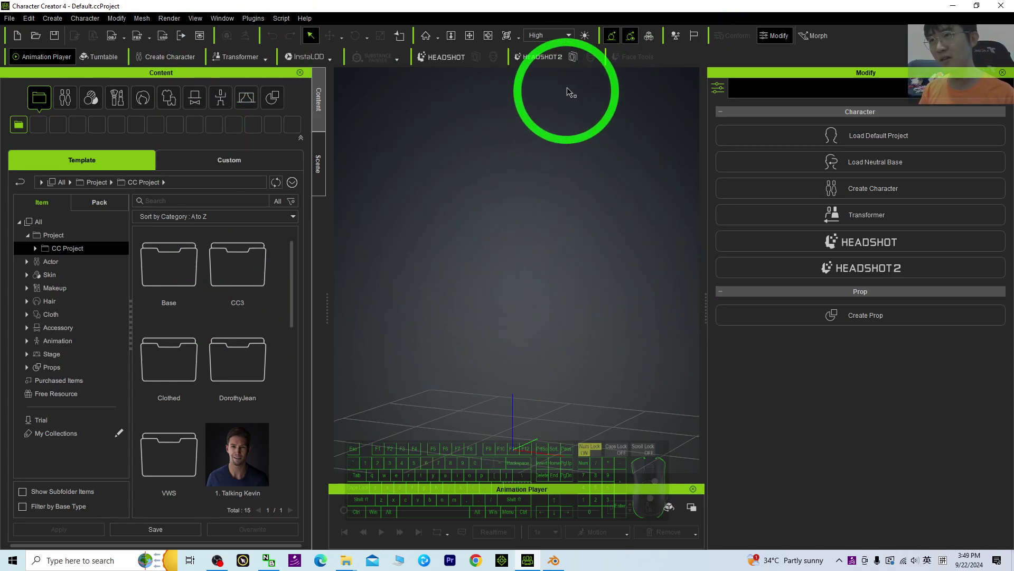
pyautogui.click(541, 57)
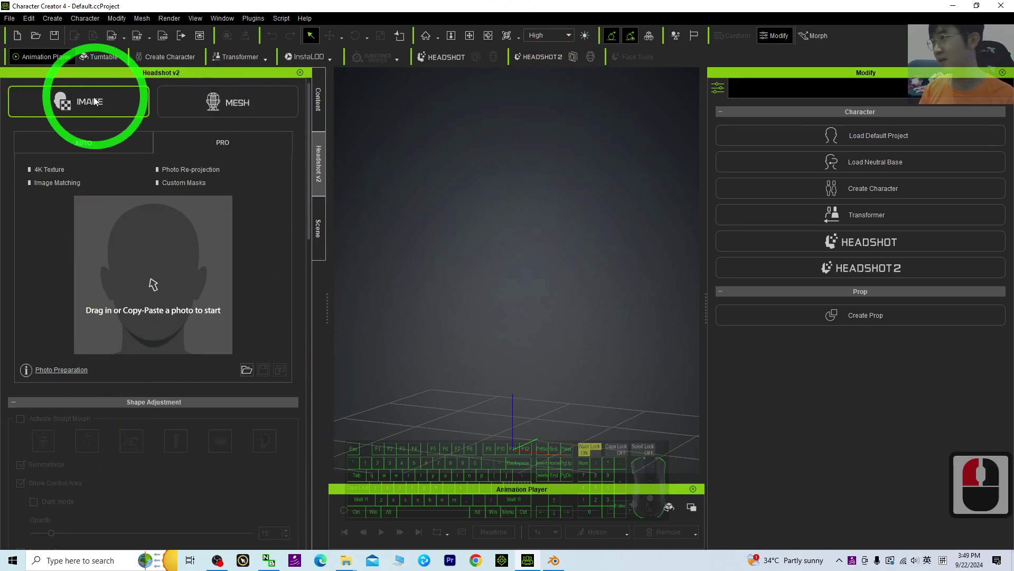
pyautogui.click(84, 142)
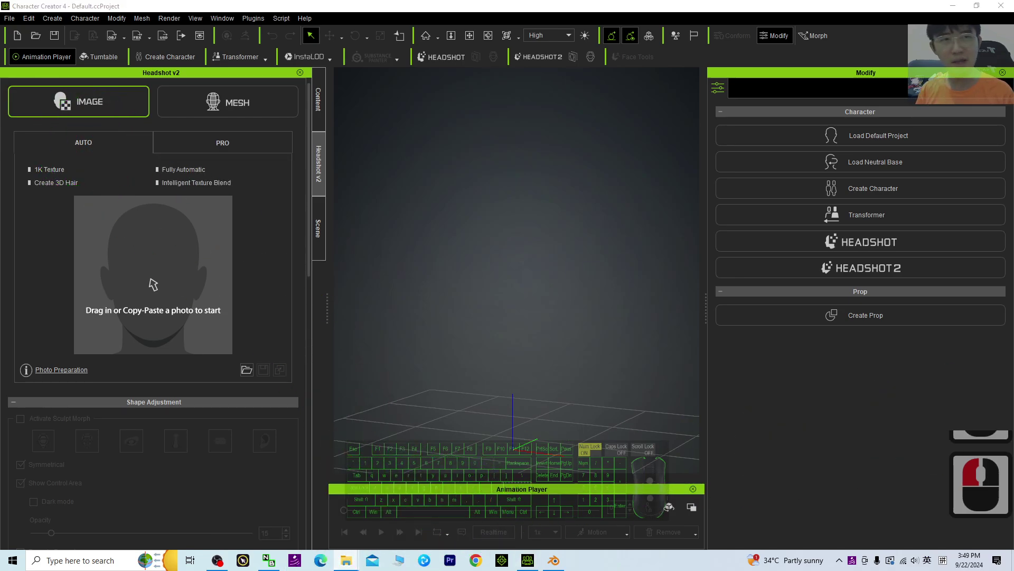
# Load the face photo XzA3ODA4MTkuanBn.jpg from the child female image folder into Headshot 2.
pyautogui.moveTo(1013, 8); pyautogui.dragTo(859, 1)
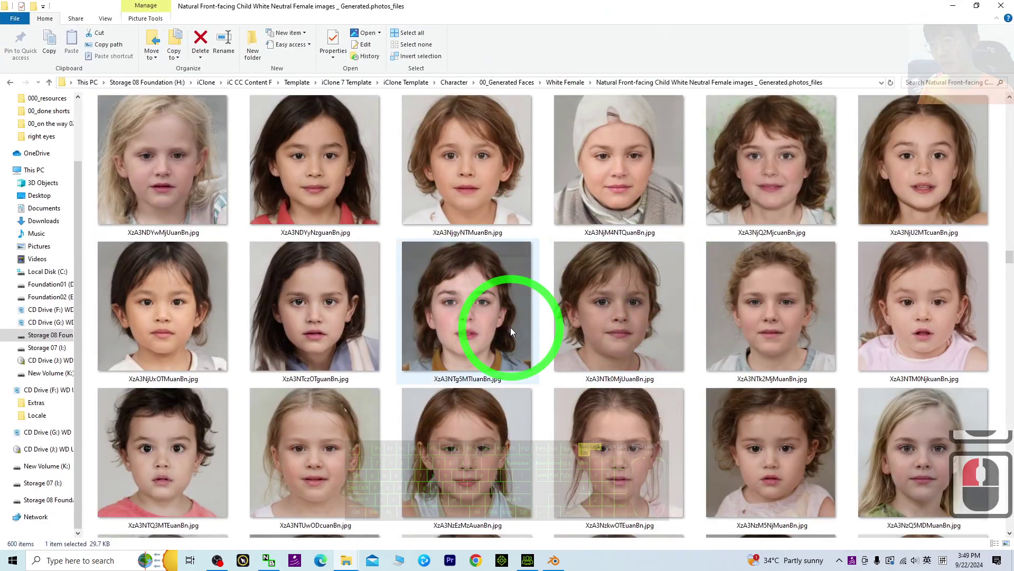
pyautogui.scroll(-3, 765, 318)
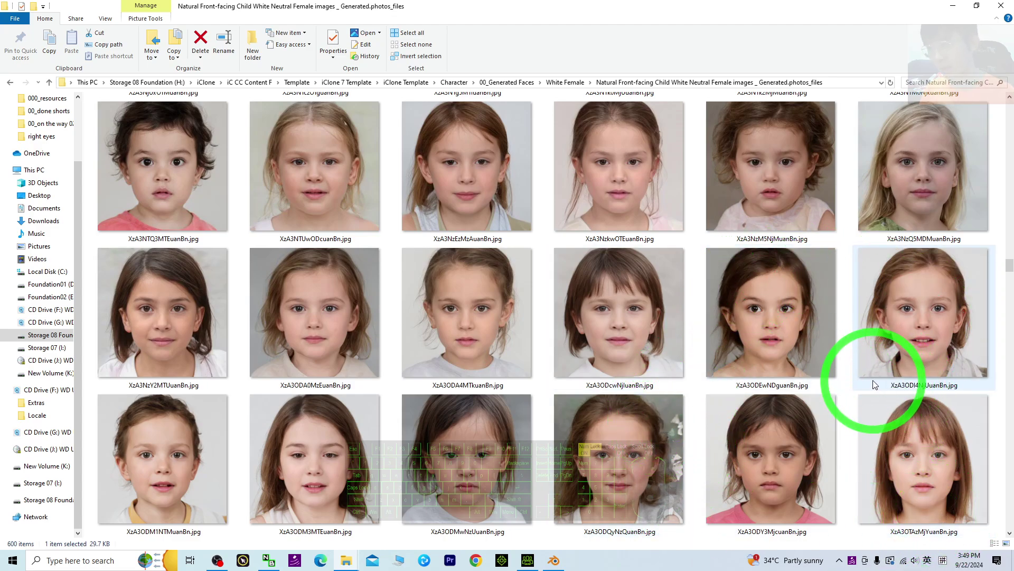
pyautogui.click(478, 271)
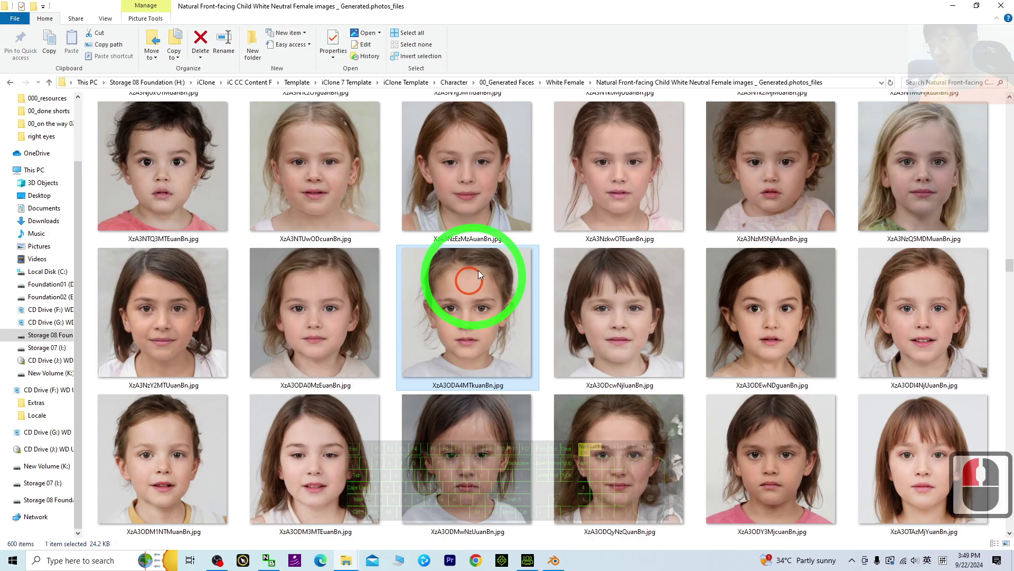
pyautogui.doubleClick(611, 10)
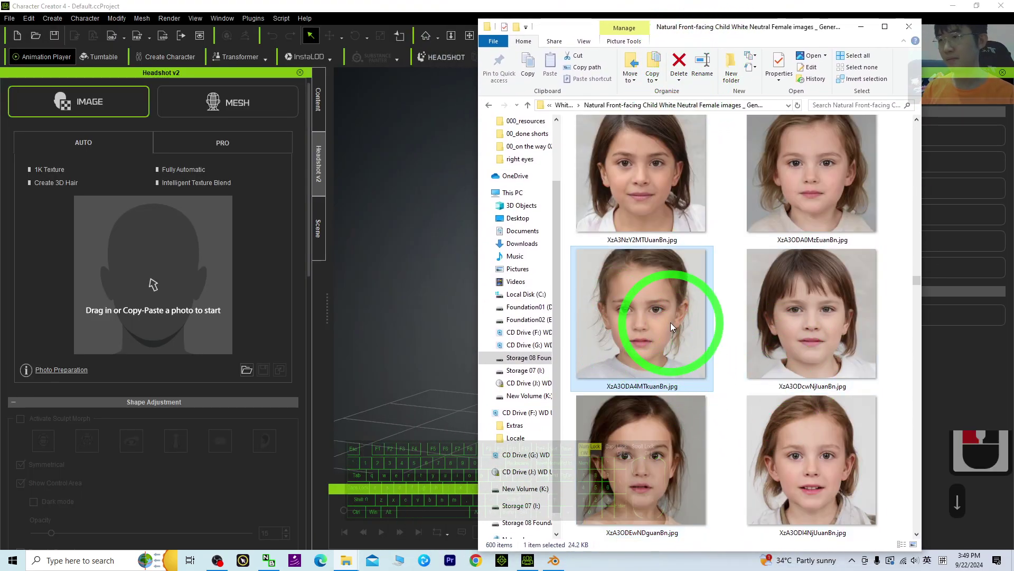
pyautogui.moveTo(615, 325); pyautogui.dragTo(153, 286)
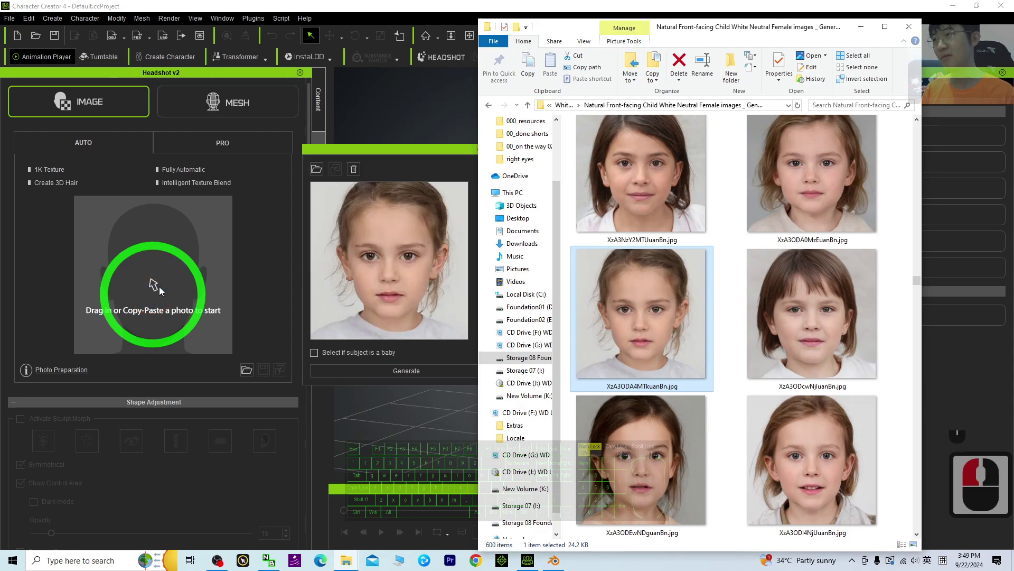
# Generate the character from the photo with the Neutral body type.
pyautogui.click(668, 198)
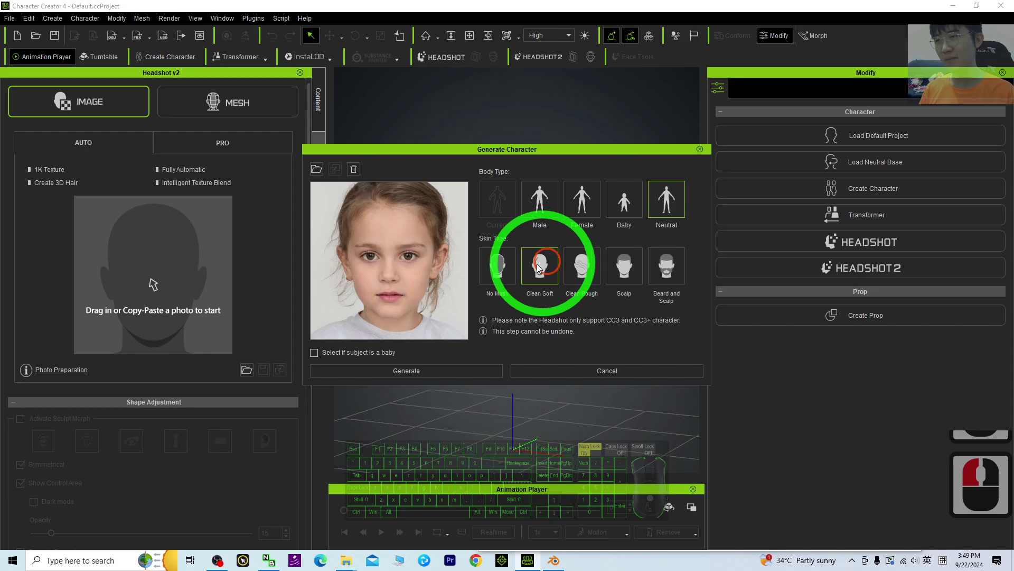
pyautogui.click(506, 290)
pyautogui.click(444, 370)
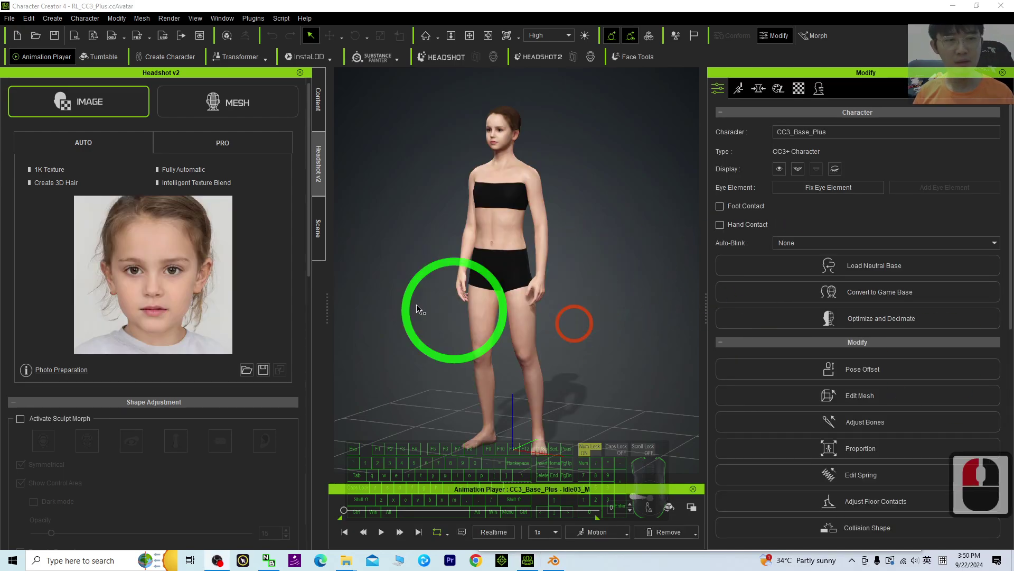
# Examine the generated character's face and body proportions from different angles.
pyautogui.click(537, 279)
pyautogui.moveTo(576, 303); pyautogui.dragTo(652, 299)
pyautogui.press('x')
pyautogui.press('c')
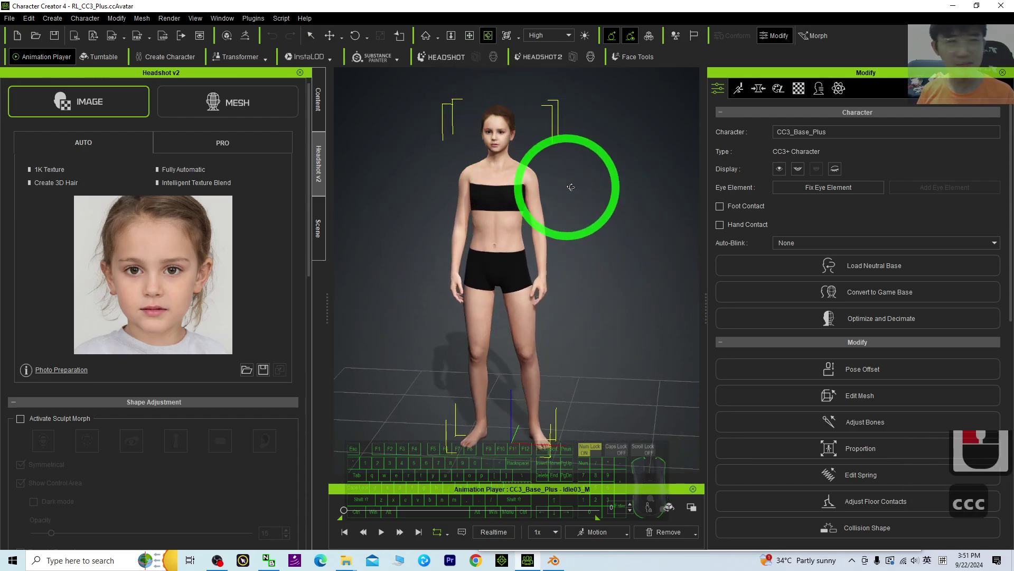
pyautogui.press('x')
pyautogui.moveTo(595, 398)
pyautogui.mouseDown()
pyautogui.moveTo(617, 386)
pyautogui.moveTo(609, 397)
pyautogui.mouseUp()
pyautogui.press('c')
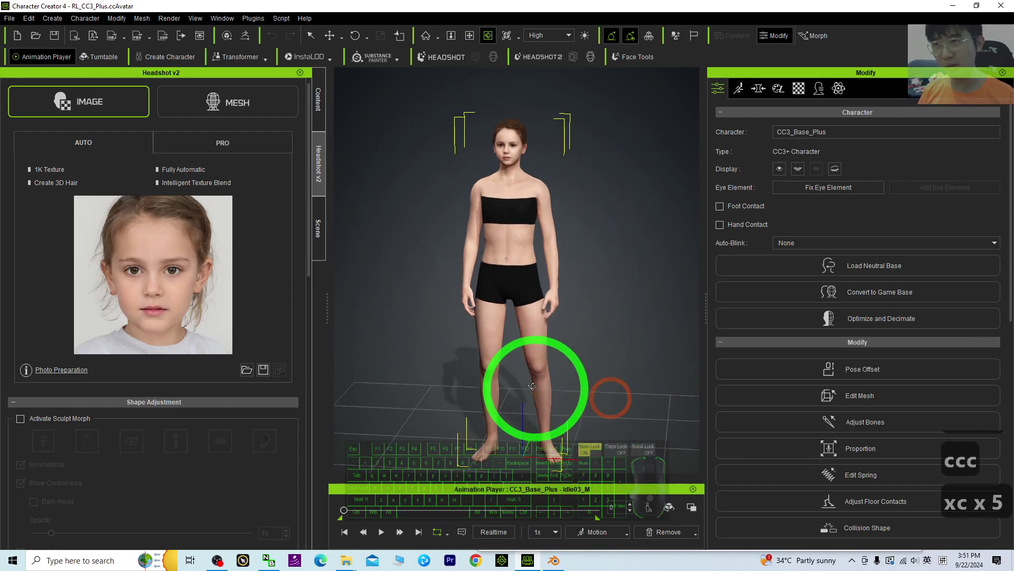
pyautogui.scroll(3, 535, 395)
pyautogui.scroll(-2, 520, 240)
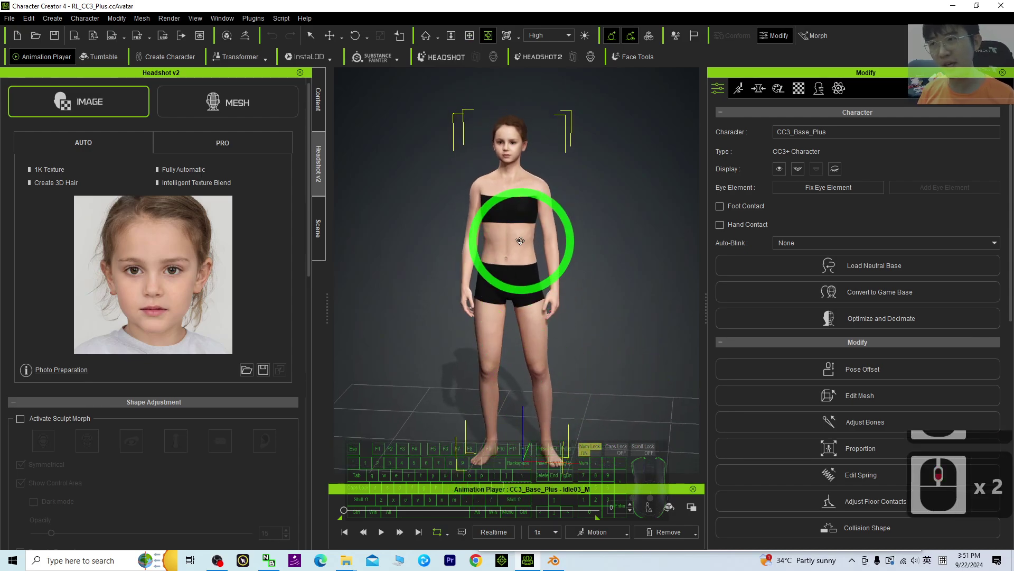
# Search the Actor morphs for "baby".
pyautogui.click(758, 90)
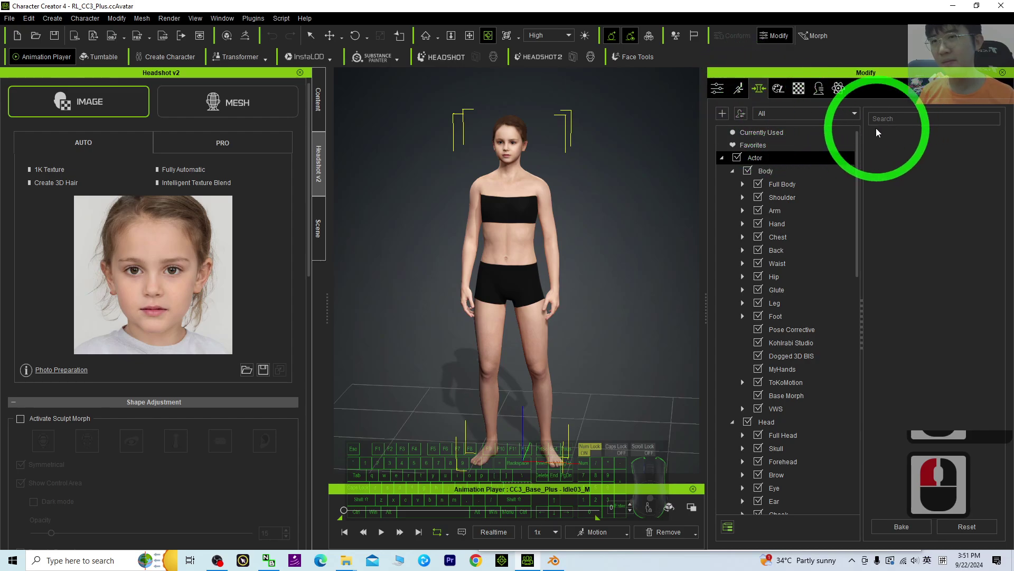
pyautogui.click(900, 115)
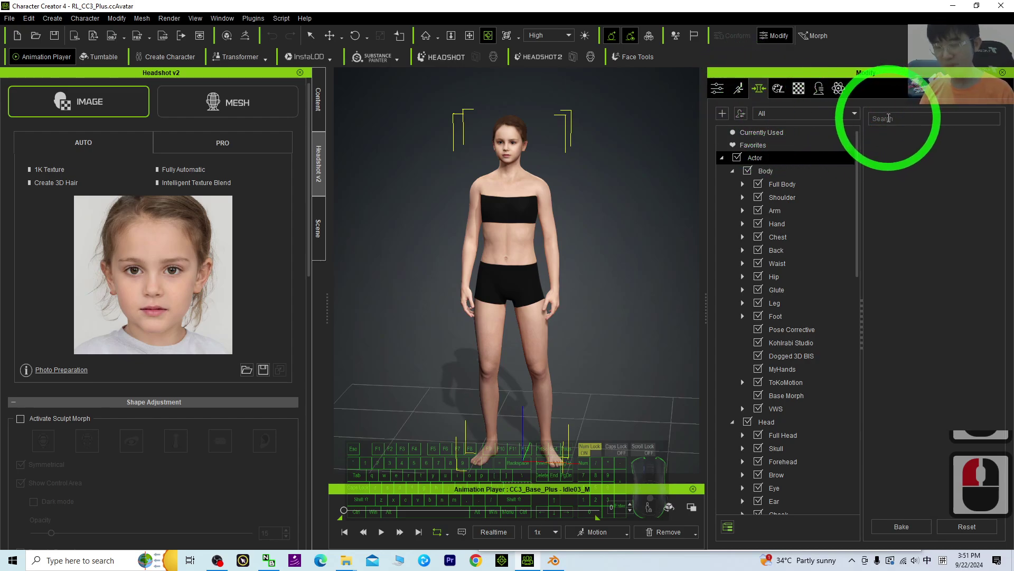
pyautogui.doubleClick(759, 158)
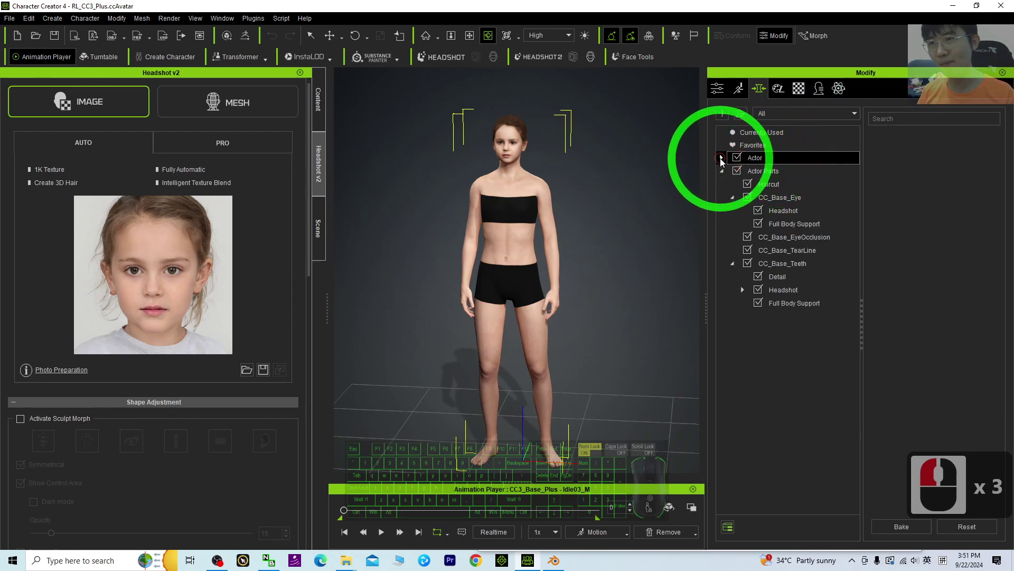
pyautogui.doubleClick(756, 159)
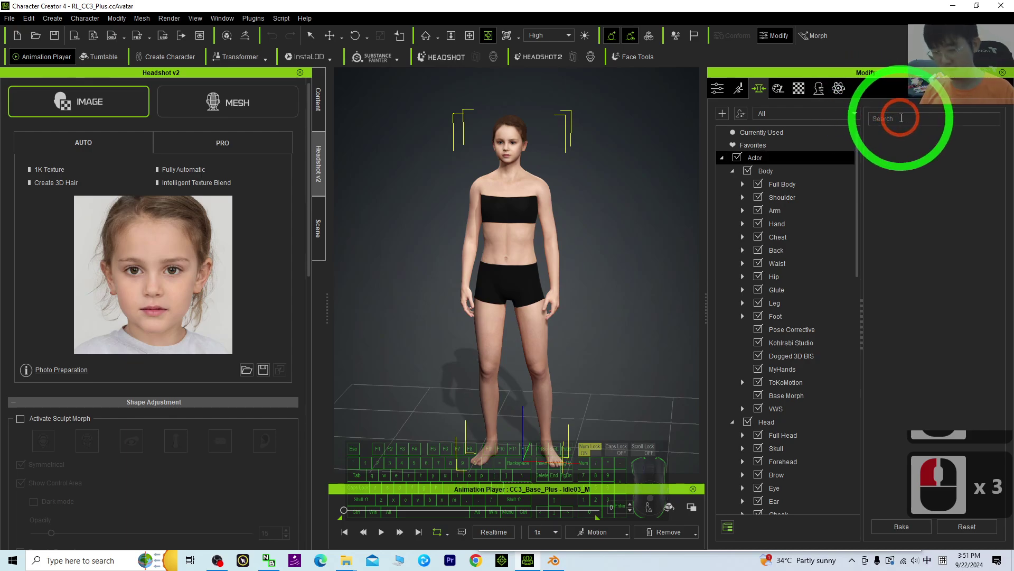
pyautogui.write('baby')
pyautogui.press('shift')
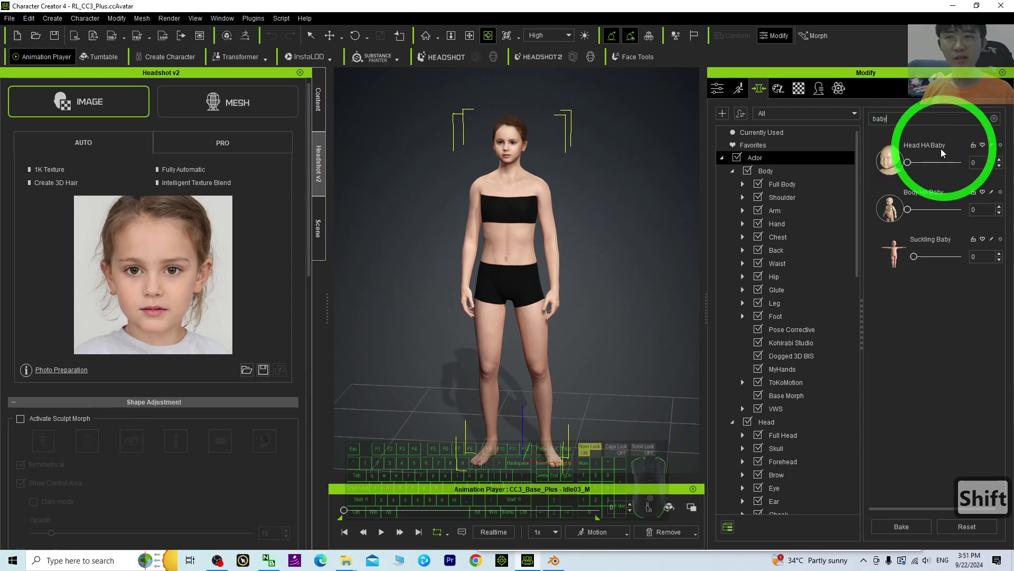
# Set the Body HA Baby morph to 52 to give the character child proportions.
pyautogui.scroll(-1, 609, 335)
pyautogui.press('x')
pyautogui.moveTo(525, 281); pyautogui.dragTo(561, 239)
pyautogui.press('c')
pyautogui.scroll(2, 561, 239)
pyautogui.scroll(1, 561, 239)
pyautogui.press('x')
pyautogui.moveTo(556, 145); pyautogui.dragTo(541, 122)
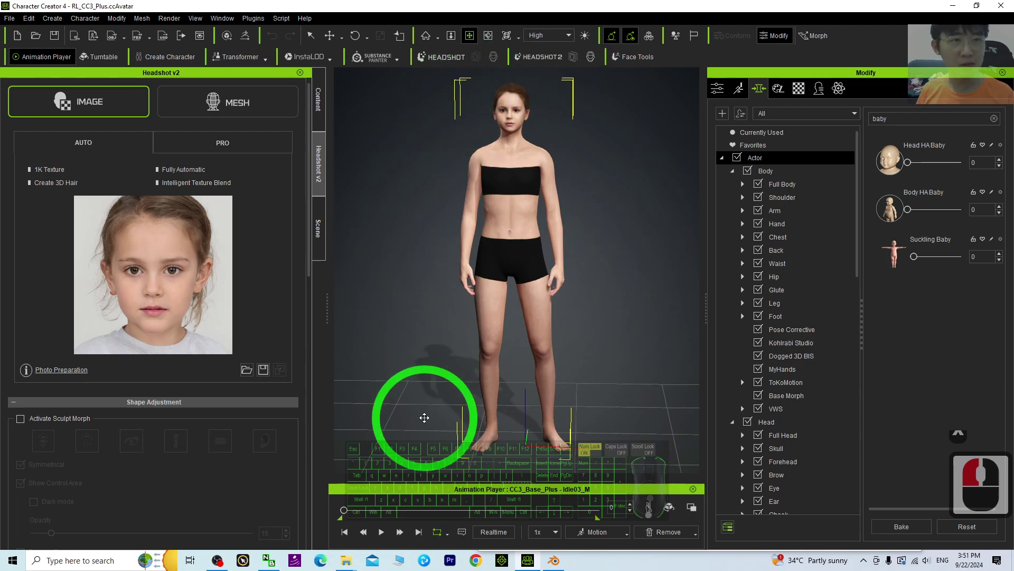
pyautogui.click(907, 169)
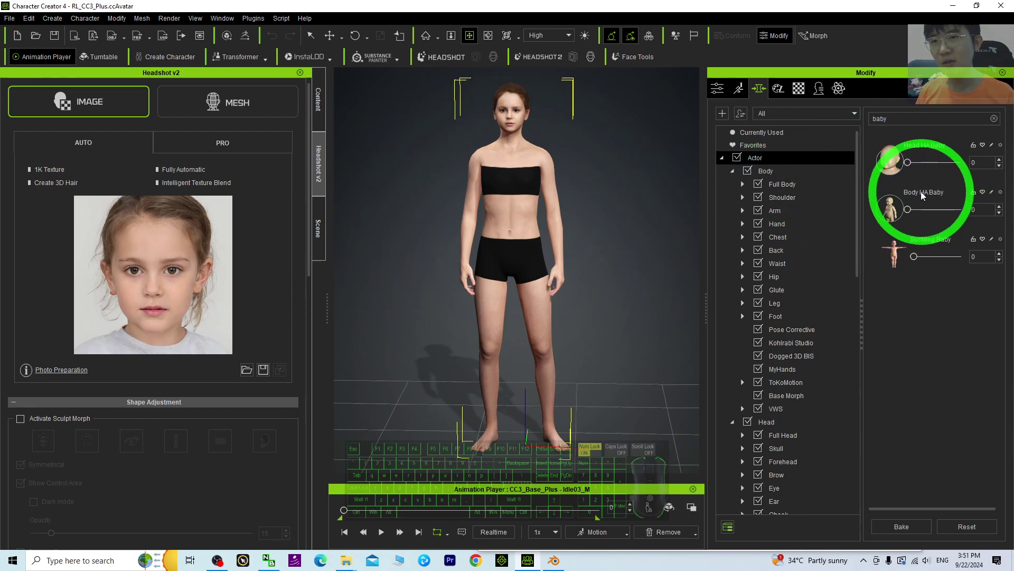
pyautogui.moveTo(910, 210); pyautogui.dragTo(935, 210)
pyautogui.press('c')
pyautogui.moveTo(471, 376); pyautogui.dragTo(496, 362)
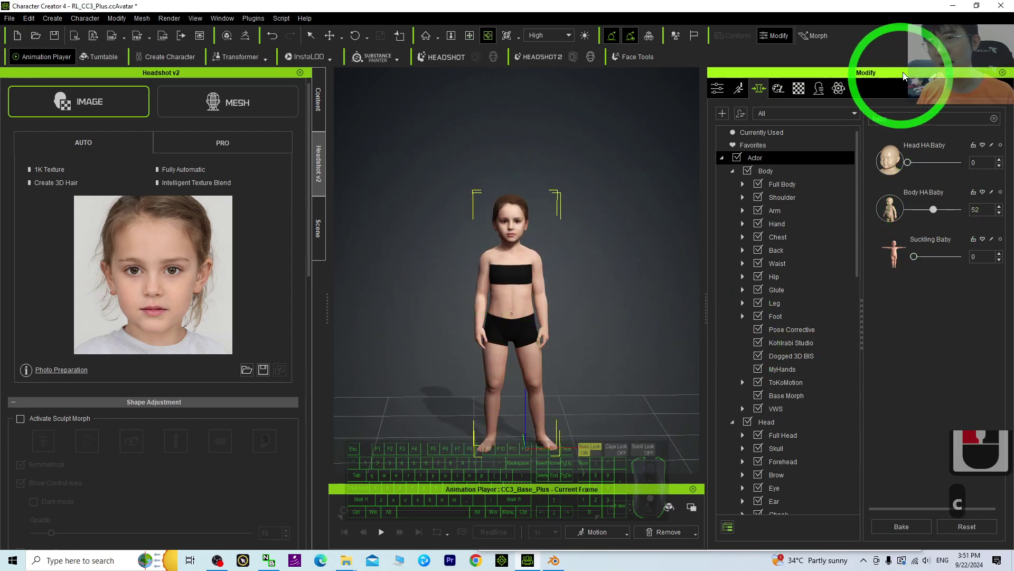
# Replace the morph search with "thin" and limit the results to the Body category.
pyautogui.click(894, 120)
pyautogui.click(831, 123)
pyautogui.write('th')
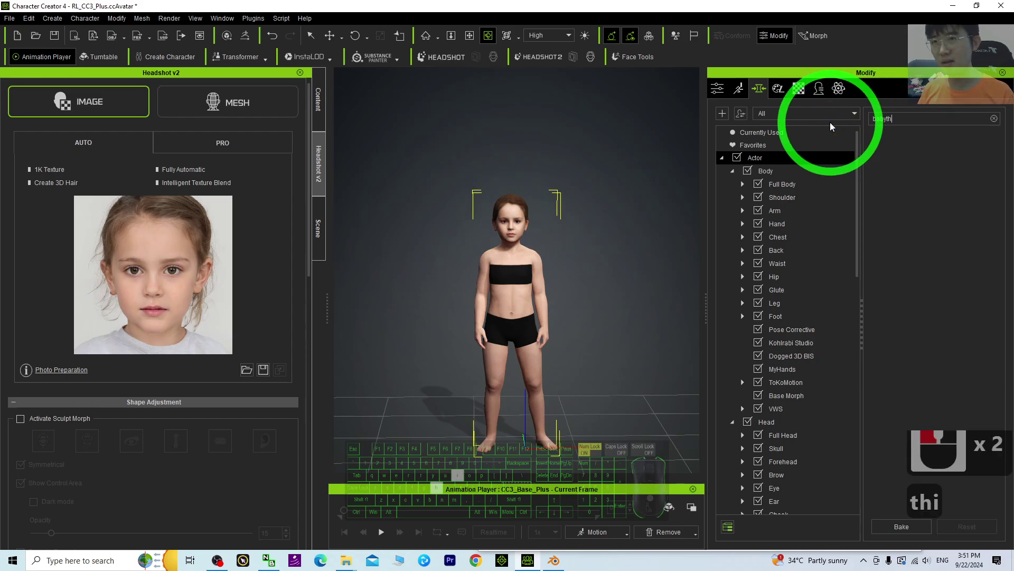
pyautogui.press('BackSpace')
pyautogui.press('BackSpace')
pyautogui.press('BackSpace')
pyautogui.press('BackSpace')
pyautogui.press('BackSpace')
pyautogui.press('BackSpace')
pyautogui.press('BackSpace')
pyautogui.press('BackSpace')
pyautogui.press('BackSpace')
pyautogui.press('BackSpace')
pyautogui.press('BackSpace')
pyautogui.press('BackSpace')
pyautogui.press('BackSpace')
pyautogui.press('BackSpace')
pyautogui.press('BackSpace')
pyautogui.write('thin')
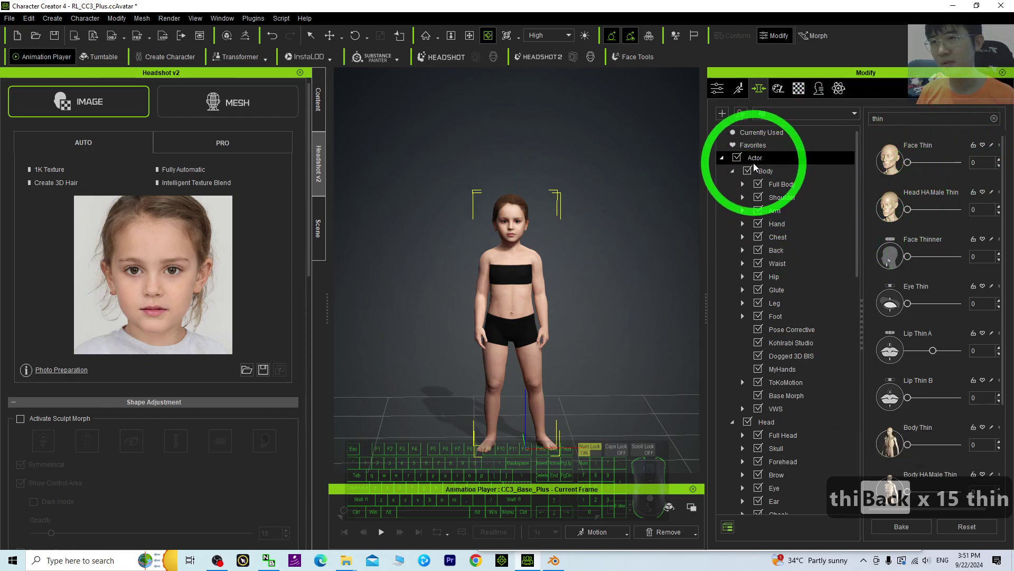
pyautogui.click(778, 170)
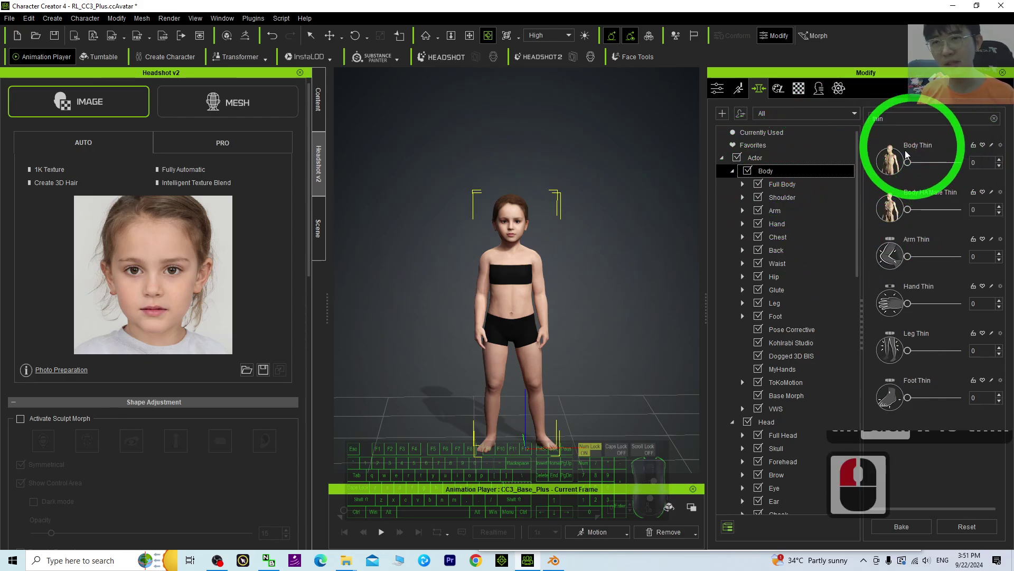
# Set the Body Thin morph to 71 to slim the child's body.
pyautogui.moveTo(907, 162); pyautogui.dragTo(940, 168)
pyautogui.scroll(16, 560, 349)
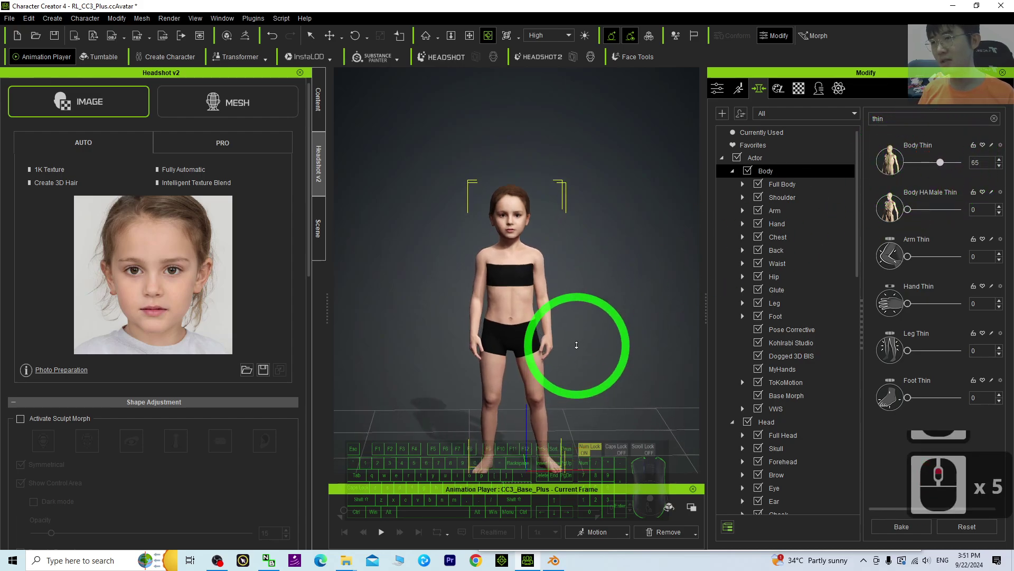
pyautogui.press('c')
pyautogui.moveTo(524, 316); pyautogui.dragTo(660, 313)
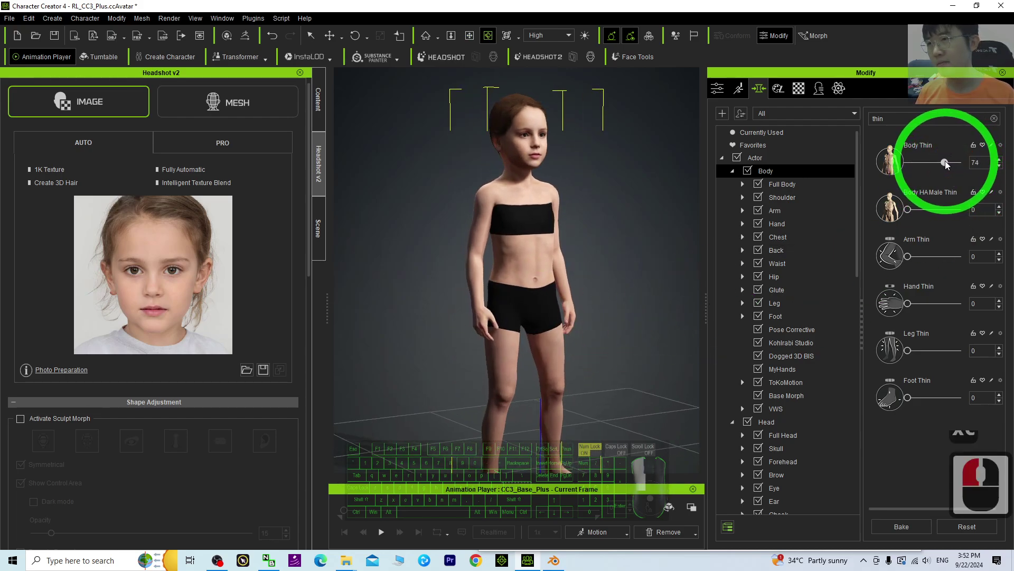
pyautogui.press('c')
pyautogui.moveTo(655, 282); pyautogui.dragTo(589, 287)
pyautogui.scroll(-8, 577, 272)
pyautogui.press('c')
# Replace the body morph search with "female".
pyautogui.click(871, 115)
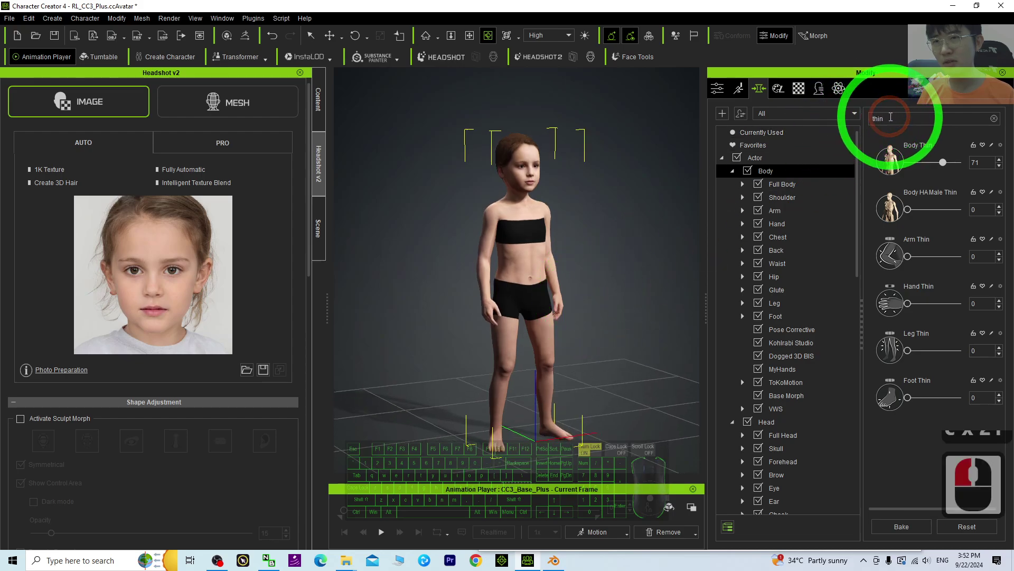
pyautogui.doubleClick(939, 119)
pyautogui.write('female')
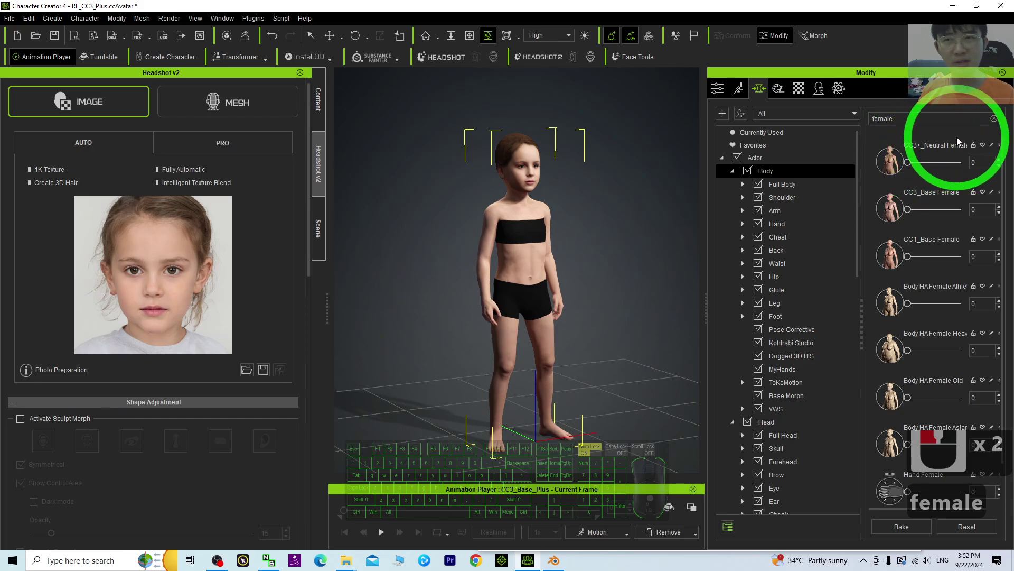
# Set the CC3+_Neutral Female morph to 53, checking the body shape from the side and front.
pyautogui.moveTo(914, 165); pyautogui.dragTo(931, 166)
pyautogui.press('c')
pyautogui.moveTo(540, 327); pyautogui.dragTo(797, 325)
pyautogui.scroll(15, 643, 233)
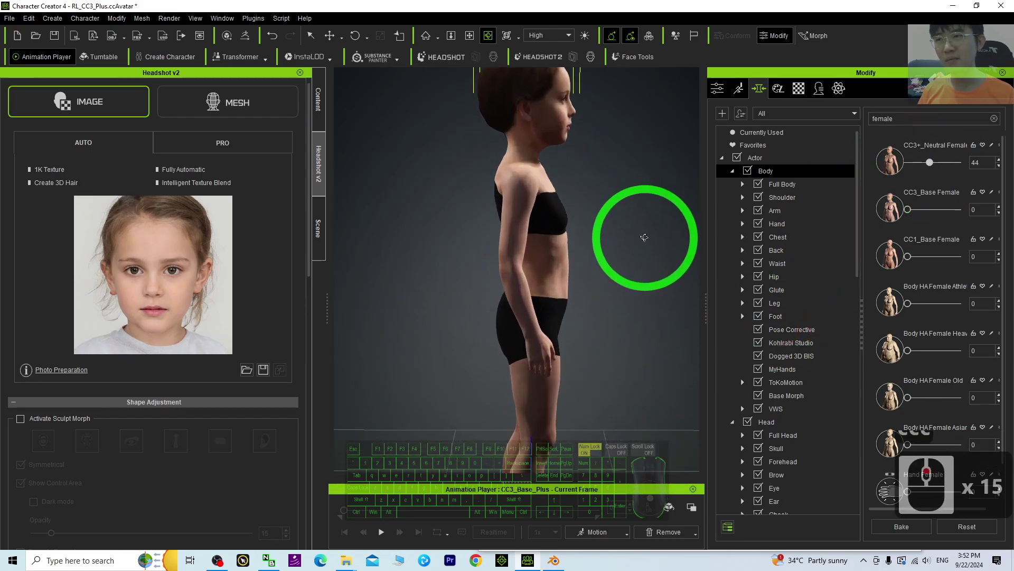
pyautogui.click(930, 163)
pyautogui.moveTo(934, 169)
pyautogui.mouseDown()
pyautogui.moveTo(889, 169)
pyautogui.moveTo(946, 168)
pyautogui.moveTo(934, 169)
pyautogui.mouseUp()
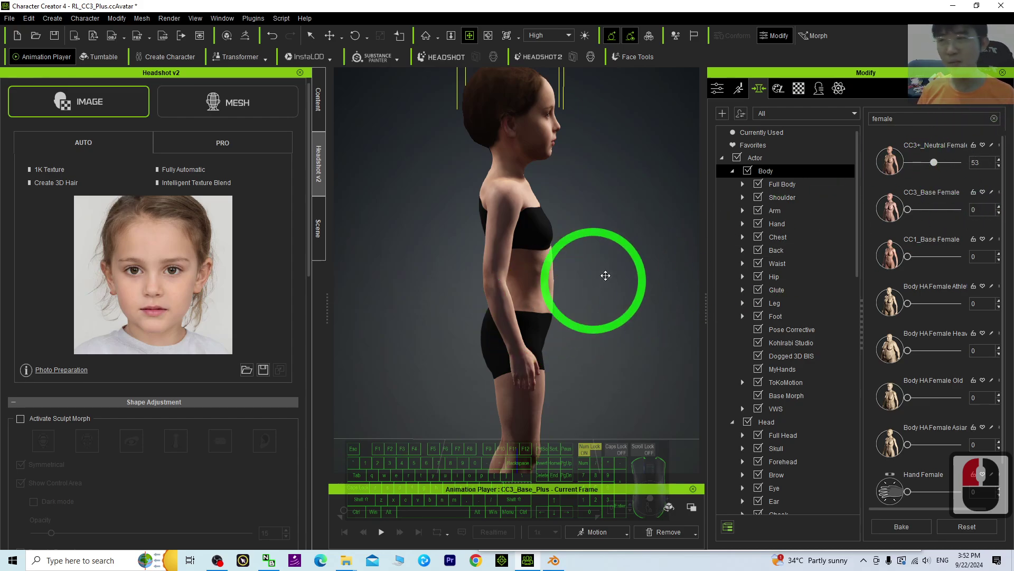
pyautogui.press('c')
pyautogui.moveTo(660, 247); pyautogui.dragTo(391, 261)
pyautogui.moveTo(627, 188); pyautogui.dragTo(643, 213)
pyautogui.scroll(-8, 643, 215)
pyautogui.moveTo(623, 261); pyautogui.dragTo(613, 274)
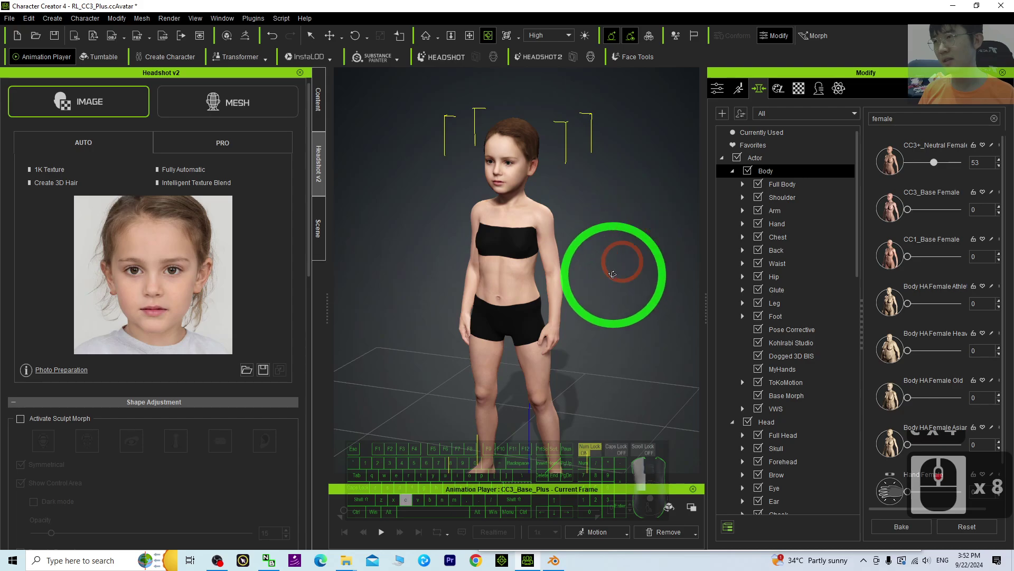
pyautogui.moveTo(613, 274); pyautogui.dragTo(351, 215, button='right')
# Apply the Chic bun medium hairstyle from the HairStyle content library to the child character.
pyautogui.doubleClick(313, 109)
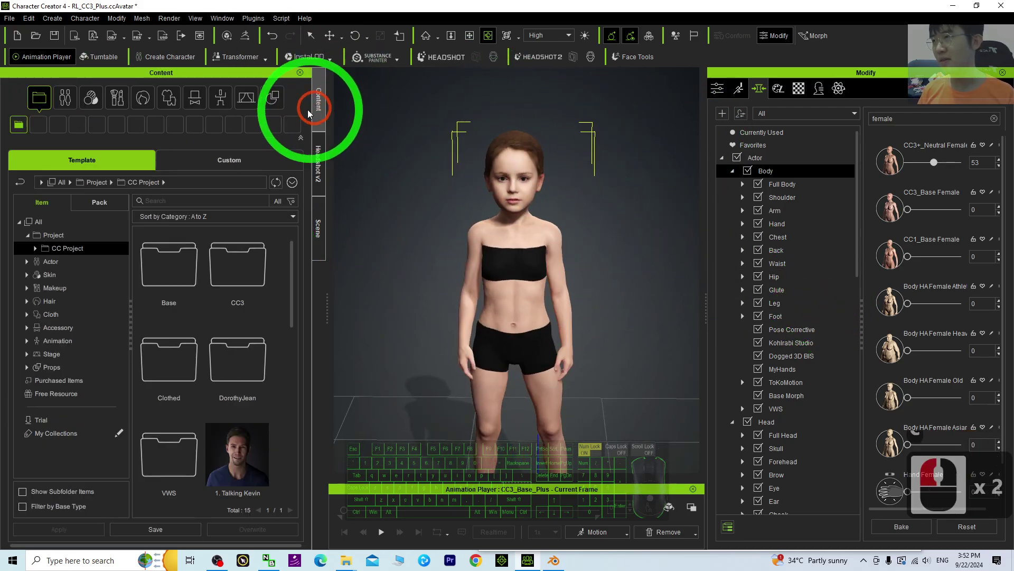
pyautogui.click(142, 98)
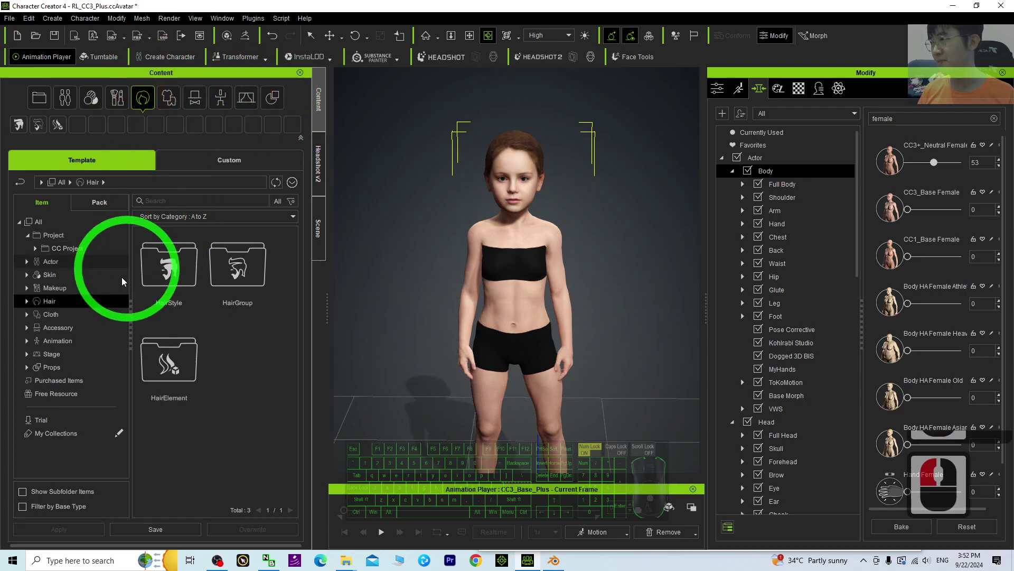
pyautogui.click(27, 302)
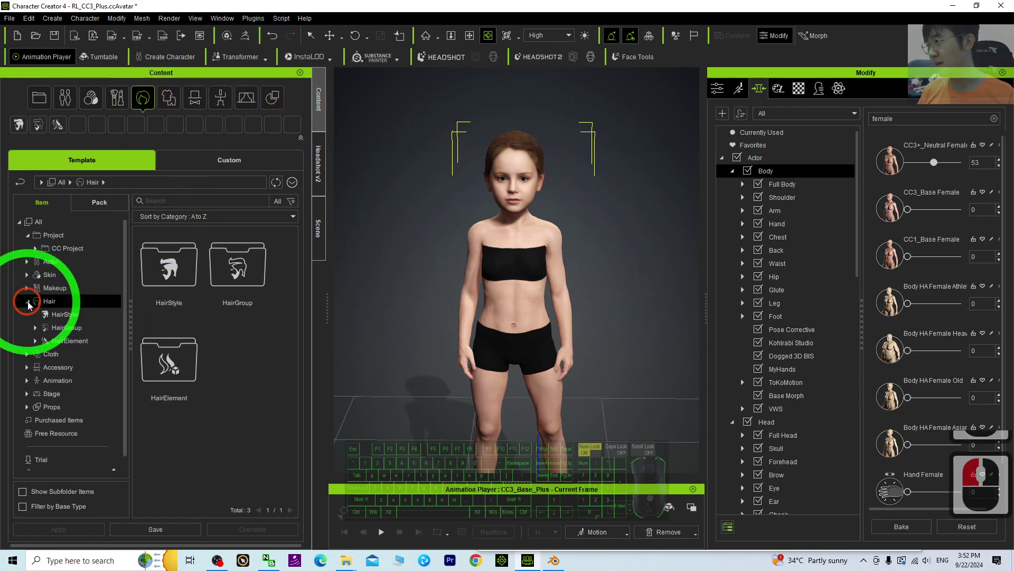
pyautogui.doubleClick(62, 320)
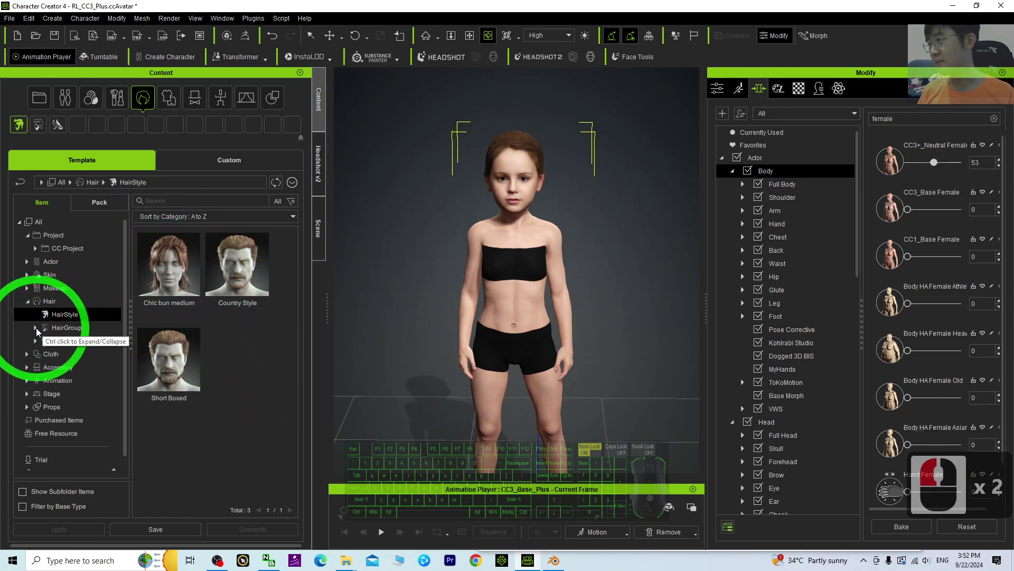
pyautogui.click(169, 264)
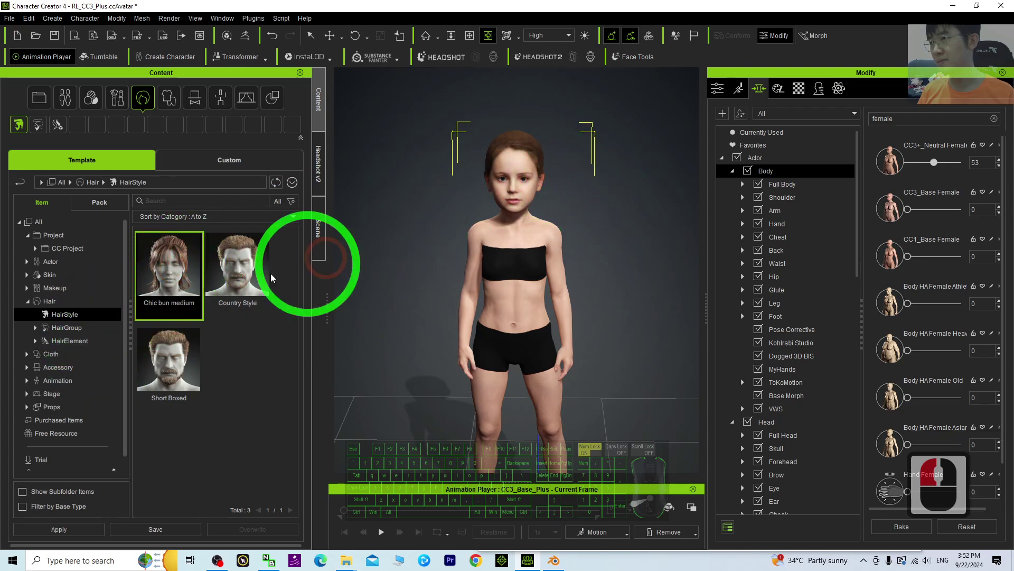
pyautogui.doubleClick(167, 280)
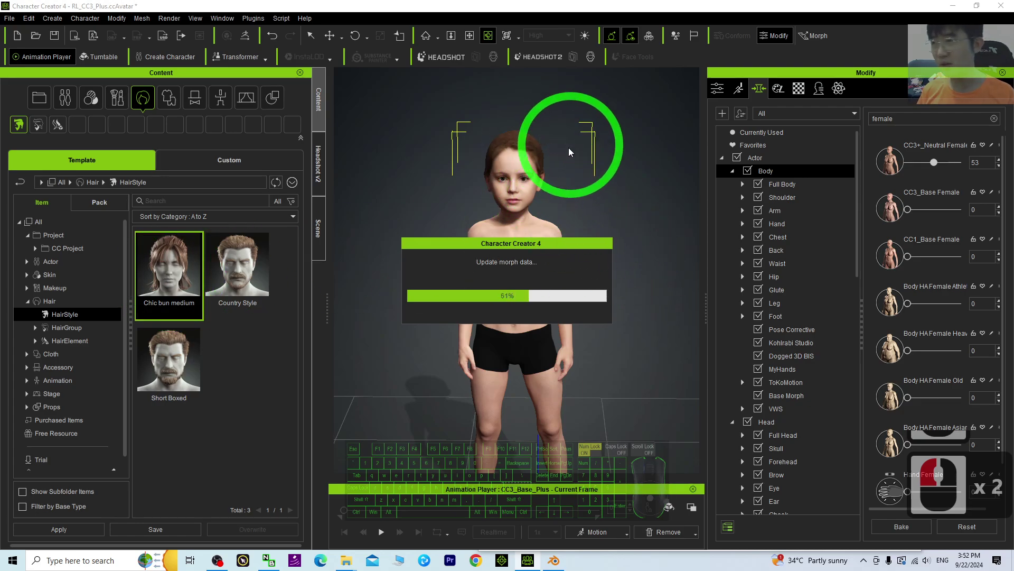
# Examine the hairstyle on the character from the side, the front and at full-body distance.
pyautogui.press('c')
pyautogui.moveTo(415, 308); pyautogui.dragTo(653, 312)
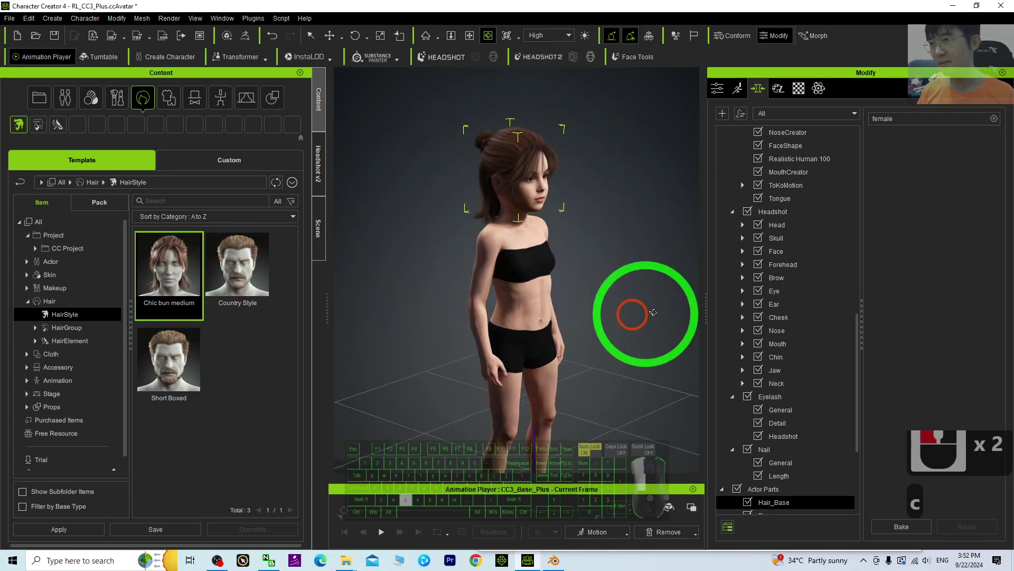
pyautogui.moveTo(653, 313); pyautogui.dragTo(444, 276, button='right')
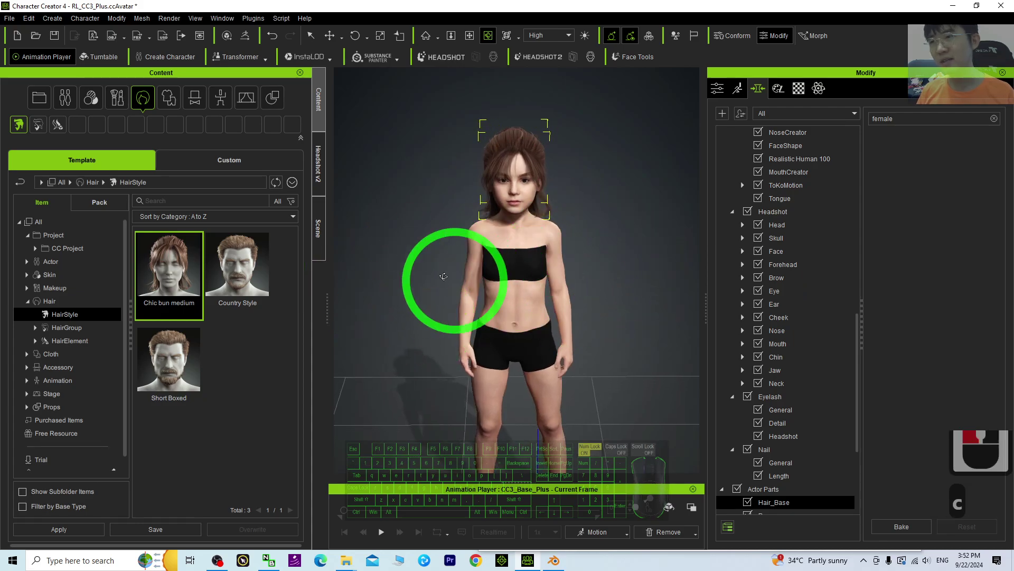
pyautogui.press('x')
pyautogui.moveTo(603, 305); pyautogui.dragTo(554, 231)
pyautogui.press('c')
pyautogui.scroll(-3, 589, 278)
pyautogui.press('c')
pyautogui.moveTo(608, 266); pyautogui.dragTo(441, 232)
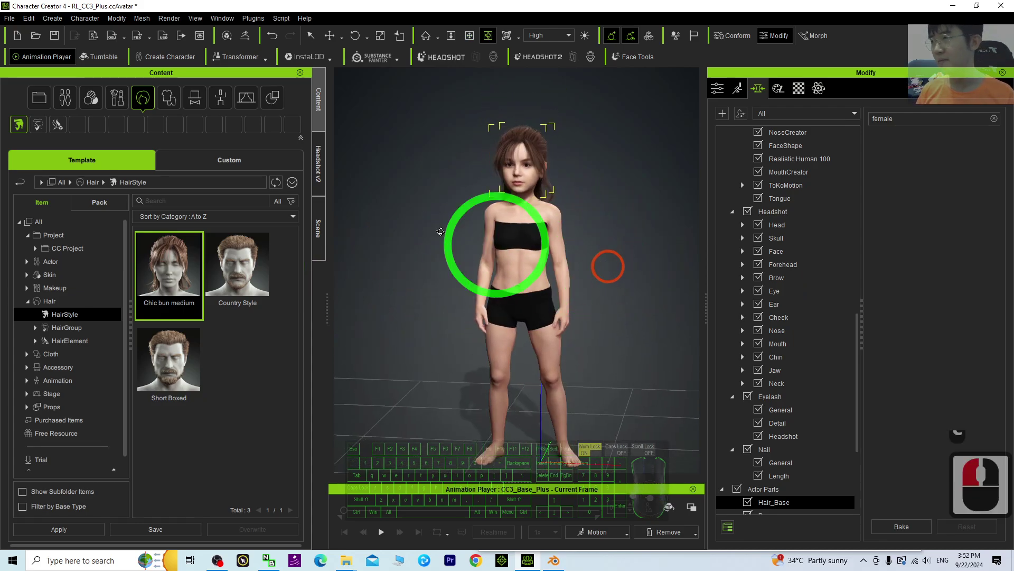
# Dress the child in the Fit shirts_A2 striped shirt from the Shirts clothing library and check its fit.
pyautogui.click(169, 97)
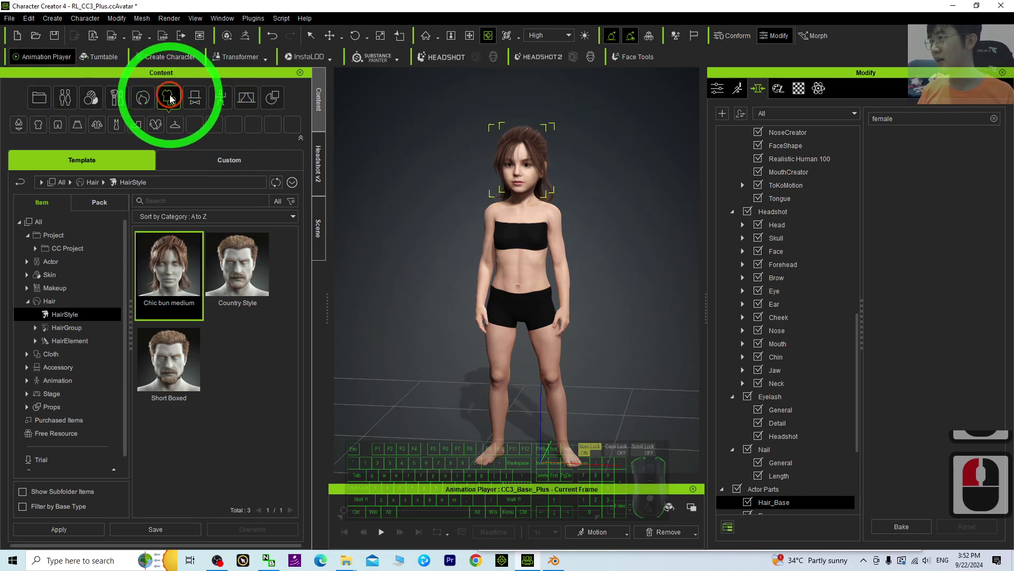
pyautogui.click(27, 354)
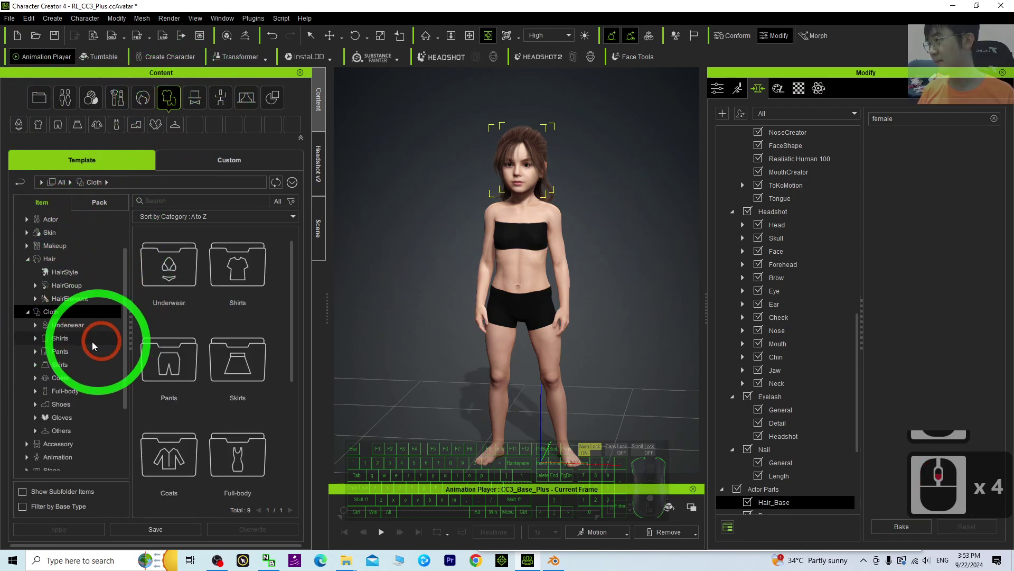
pyautogui.doubleClick(59, 352)
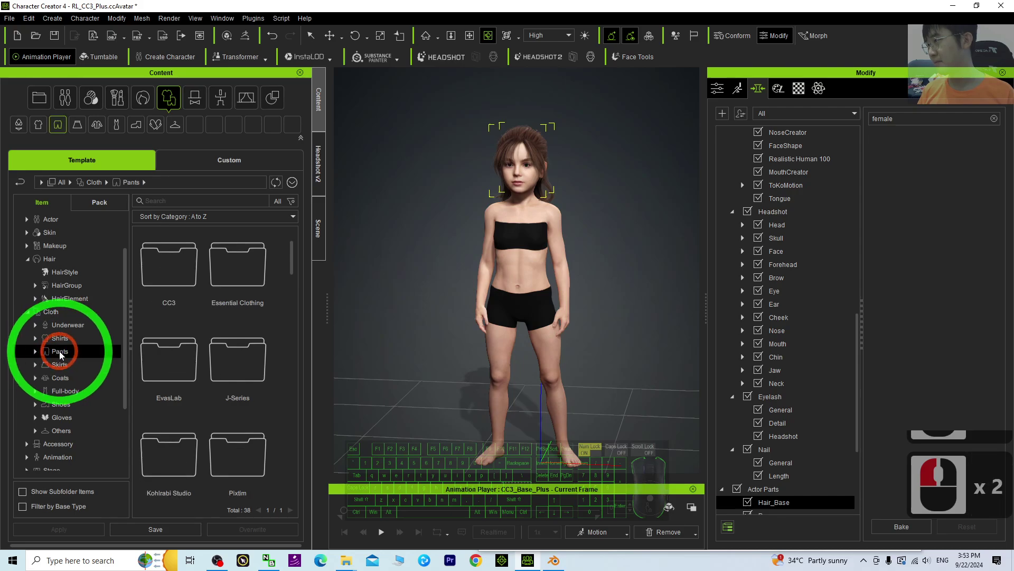
pyautogui.click(58, 338)
pyautogui.moveTo(297, 258); pyautogui.dragTo(288, 404)
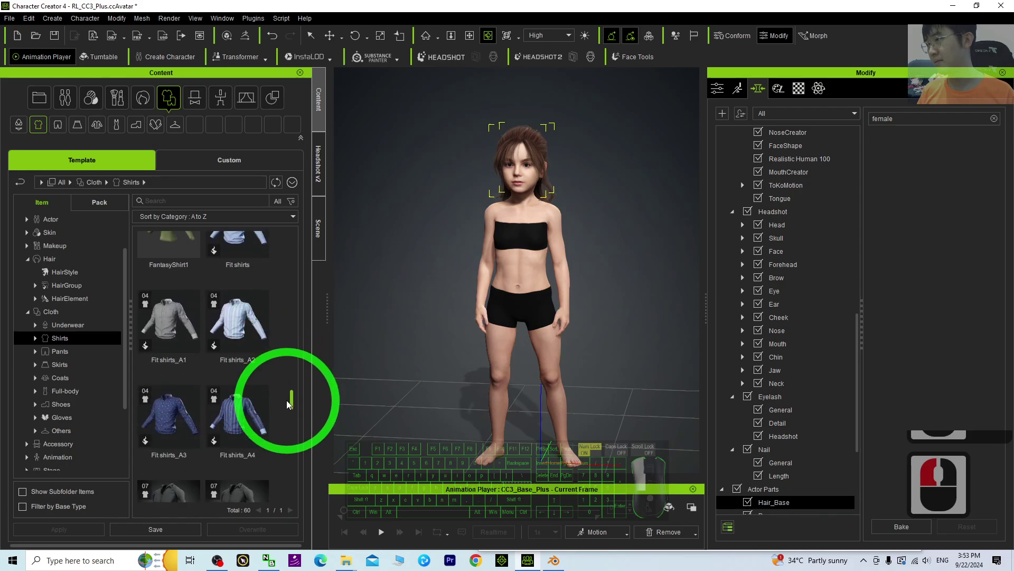
pyautogui.doubleClick(237, 322)
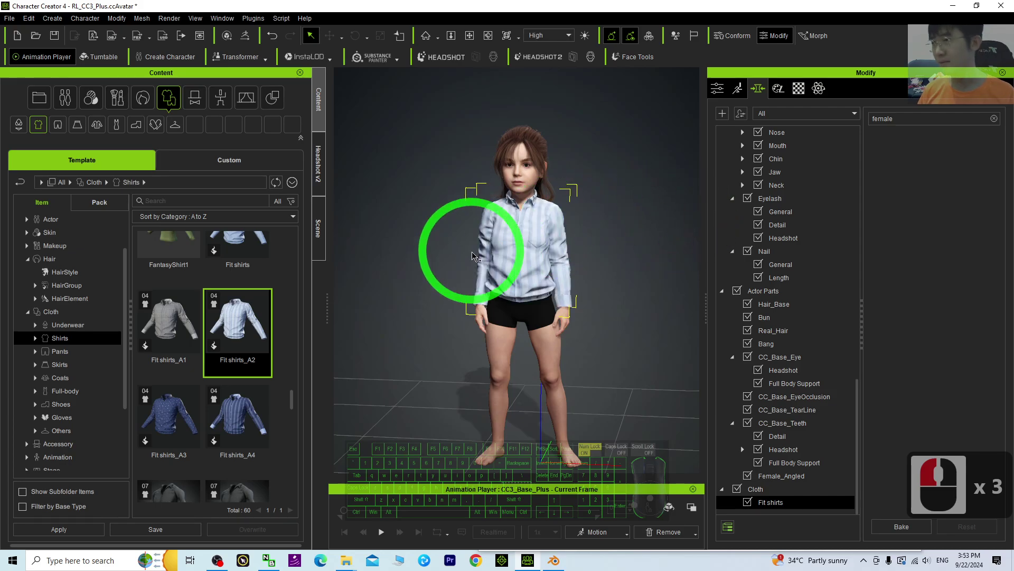
pyautogui.scroll(2, 464, 259)
pyautogui.press('c')
pyautogui.moveTo(438, 299); pyautogui.dragTo(502, 317)
# Add the blue Denim shorts from the Pants clothing library to the child and check the outfit from the front.
pyautogui.click(60, 351)
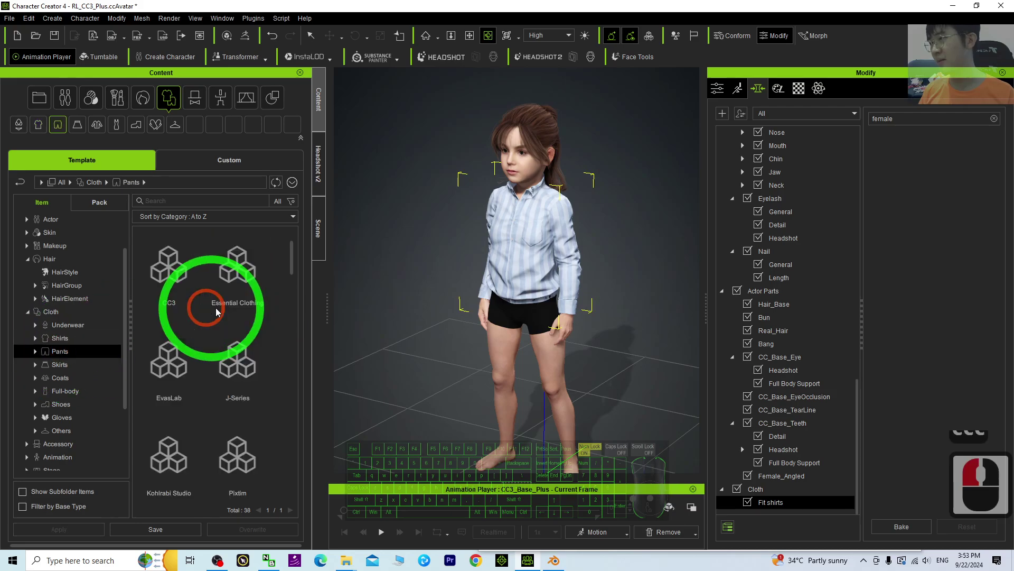
pyautogui.scroll(-20, 238, 325)
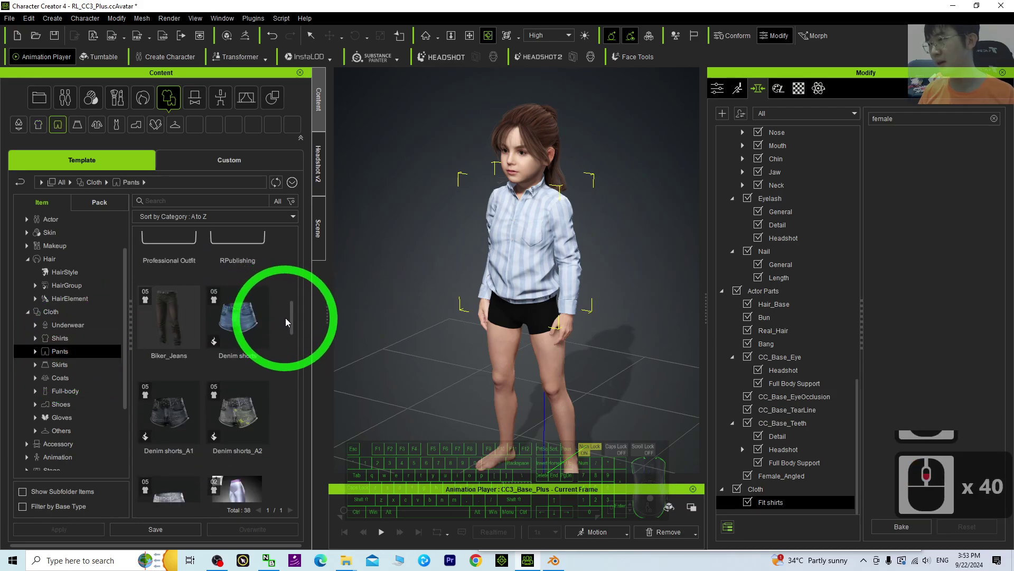
pyautogui.moveTo(286, 322)
pyautogui.mouseDown()
pyautogui.moveTo(297, 388)
pyautogui.moveTo(306, 324)
pyautogui.mouseUp()
pyautogui.click(245, 311)
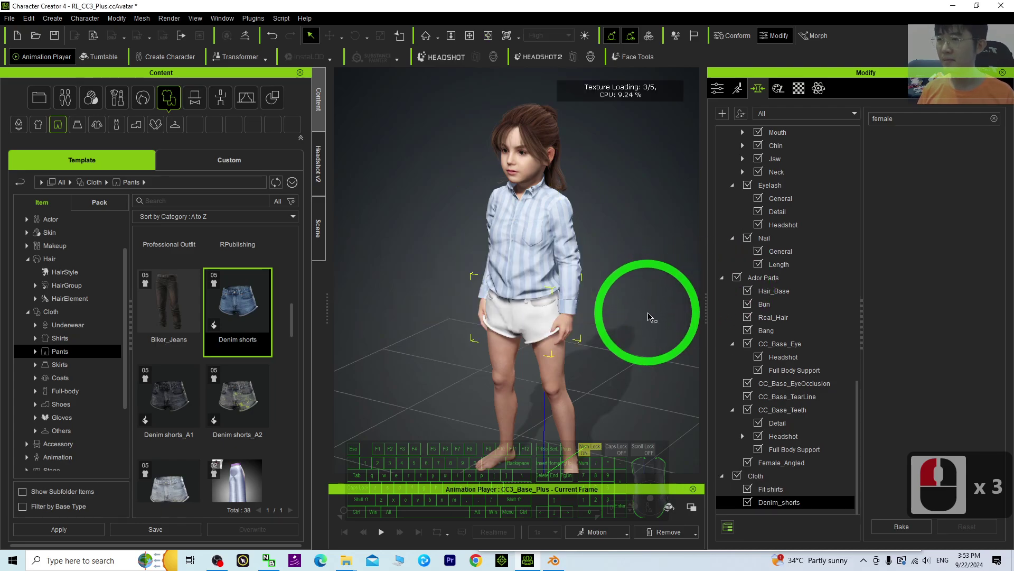
pyautogui.scroll(-4, 567, 352)
pyautogui.press('x')
pyautogui.moveTo(508, 364); pyautogui.dragTo(579, 320)
pyautogui.press('c')
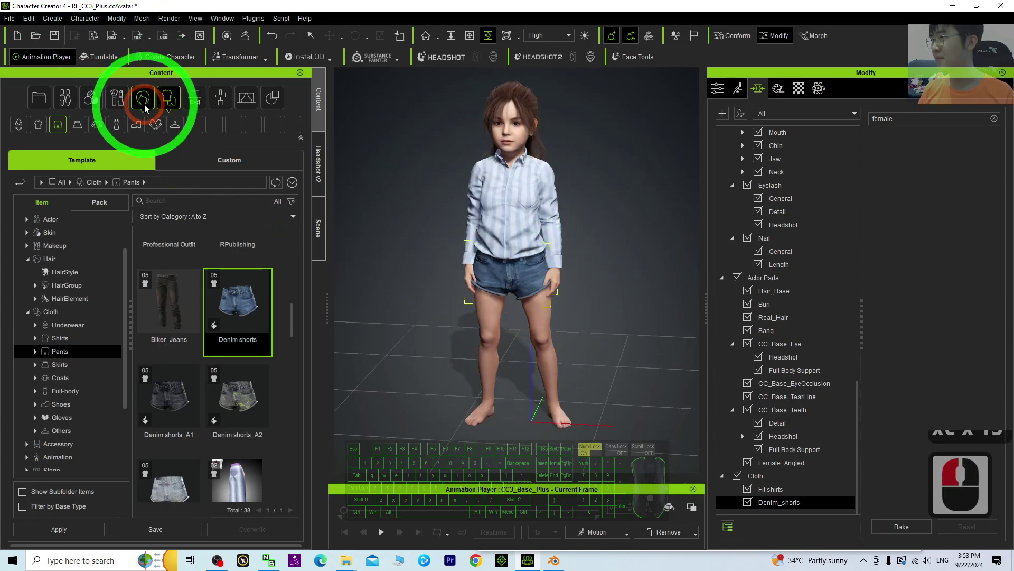
# Put the red Canvas Shoes_A3 from the Shoes clothing library on the child's feet and check them.
pyautogui.click(135, 130)
pyautogui.scroll(-14, 212, 390)
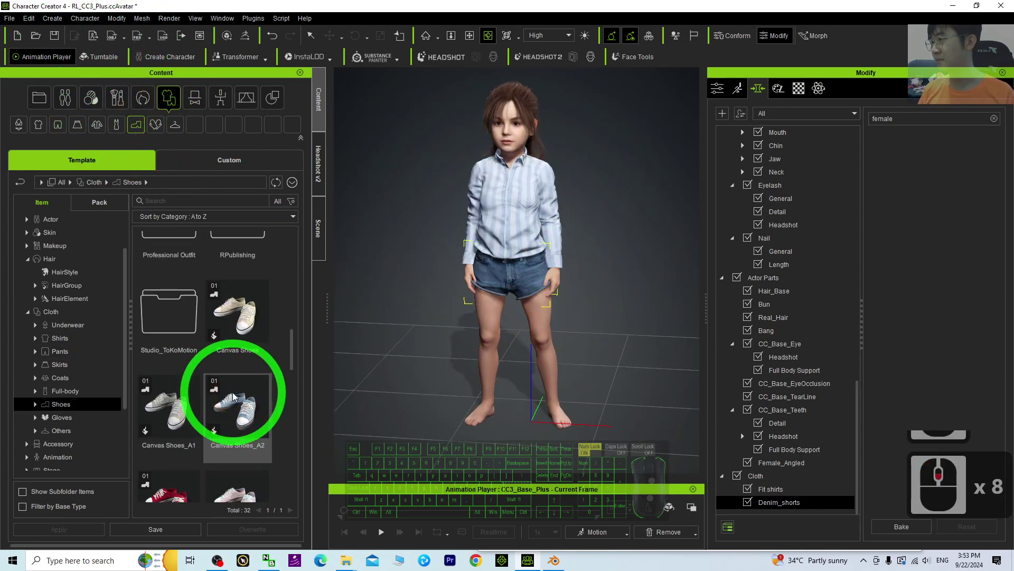
pyautogui.doubleClick(169, 441)
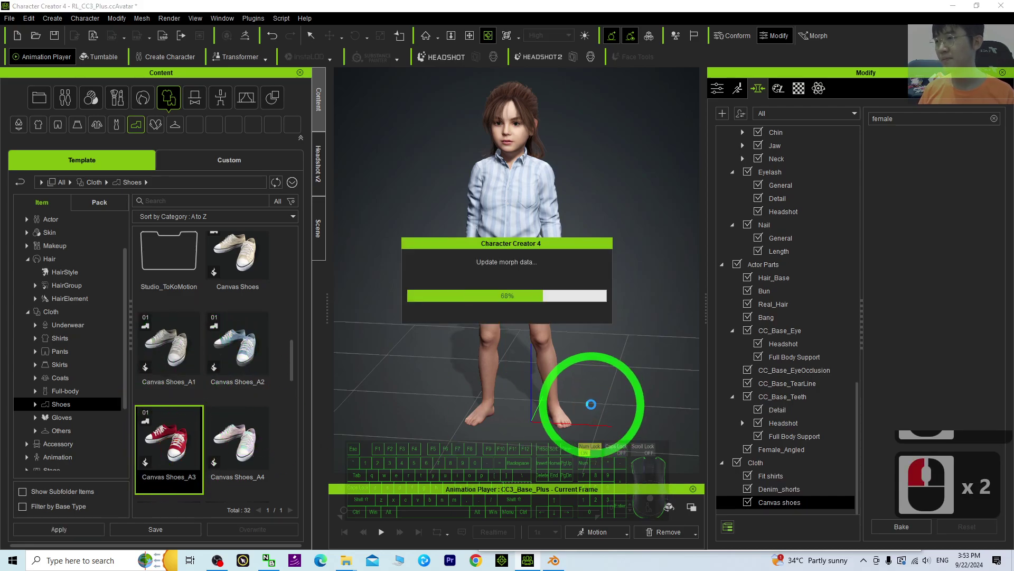
pyautogui.scroll(-3, 604, 396)
pyautogui.press('c')
pyautogui.moveTo(450, 328); pyautogui.dragTo(408, 317)
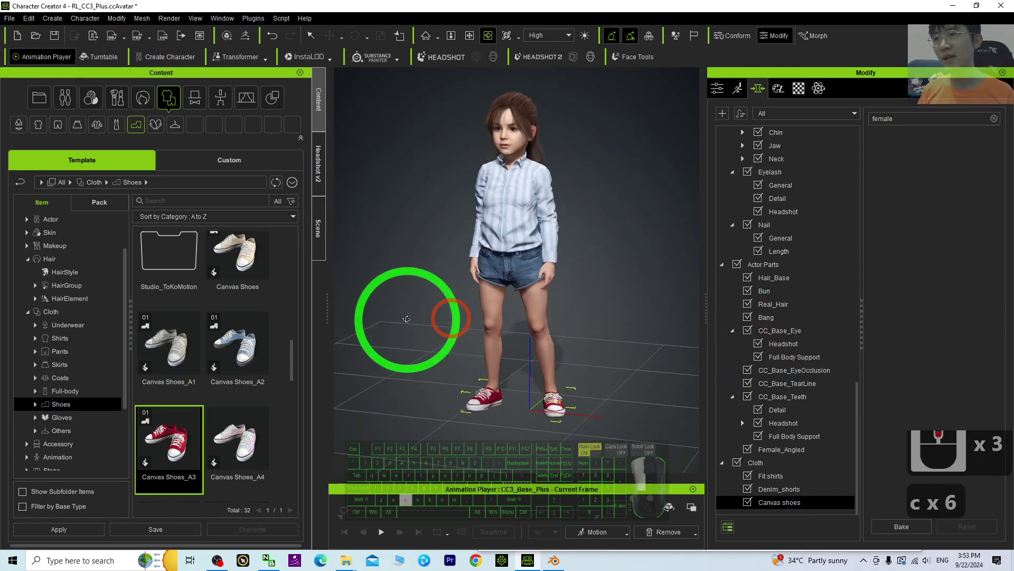
# Shrink the character window off full screen and minimise the File Explorer and Blender windows to expose the desktop.
pyautogui.moveTo(572, 4); pyautogui.dragTo(720, 145)
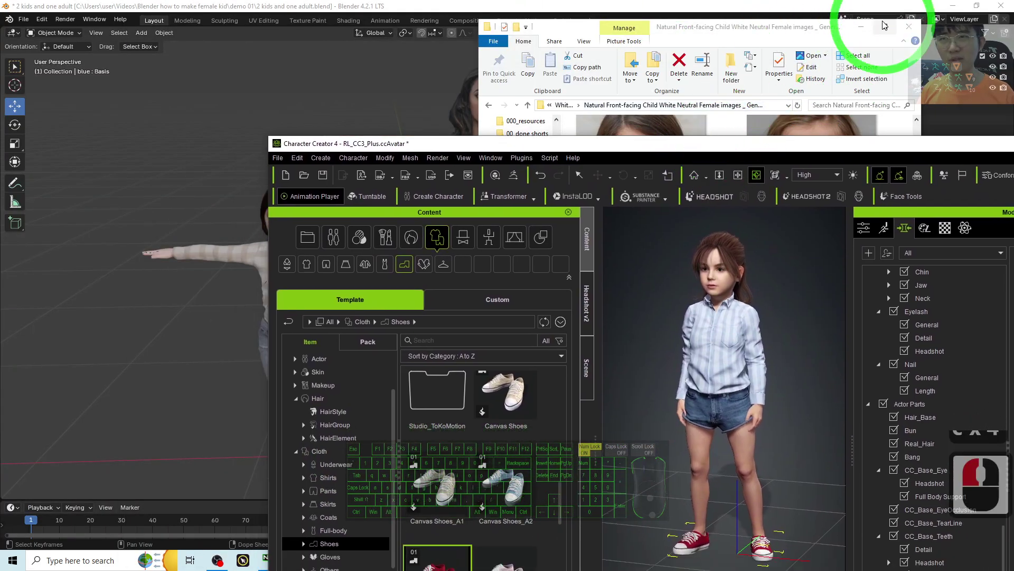
pyautogui.click(861, 27)
pyautogui.click(881, 6)
pyautogui.click(953, 5)
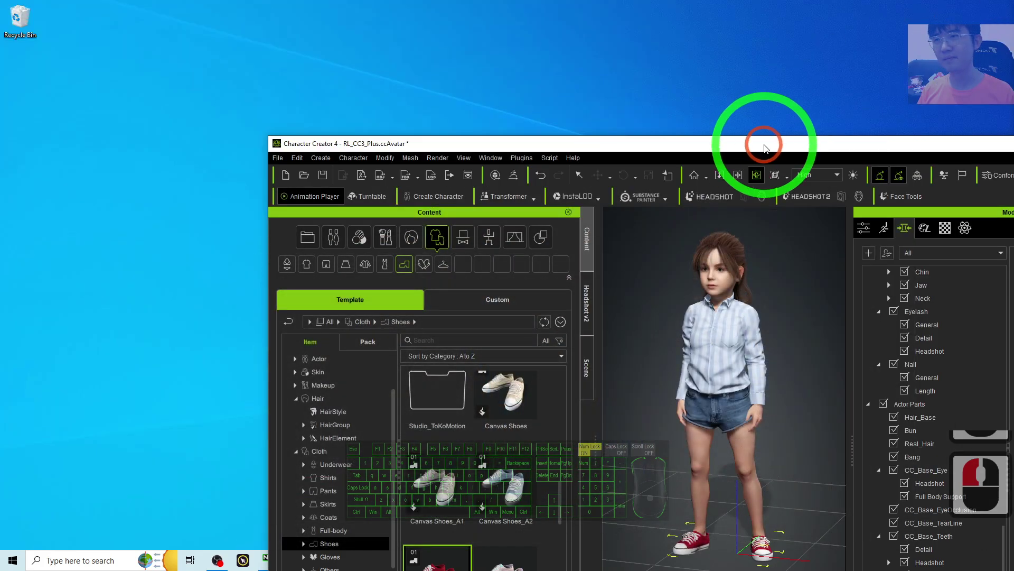
pyautogui.moveTo(758, 140); pyautogui.dragTo(719, 63)
# Open the FBX export settings for All (Character / Prop / Camera).
pyautogui.click(241, 71)
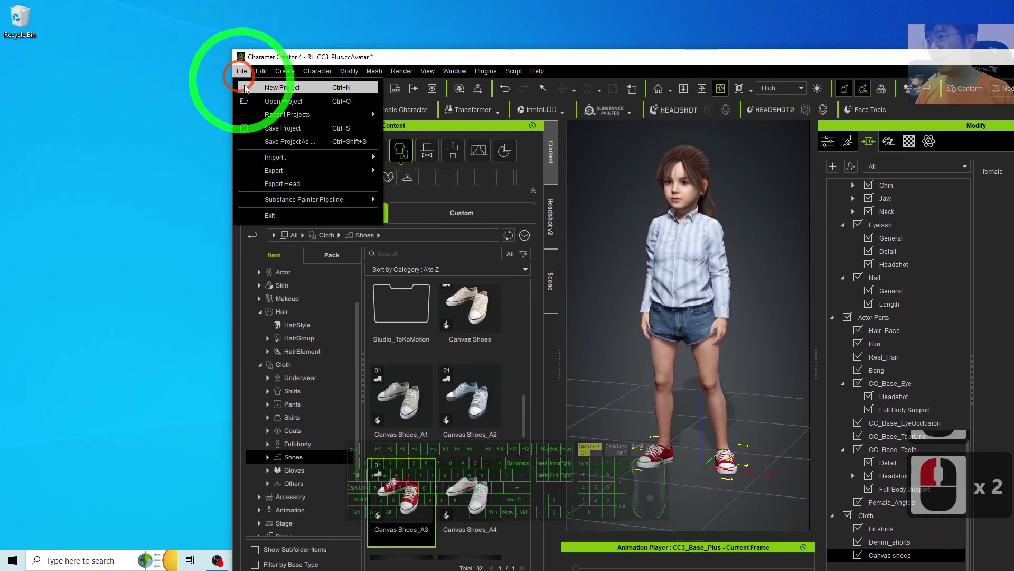
pyautogui.moveTo(280, 171)
pyautogui.click(442, 226)
pyautogui.click(441, 225)
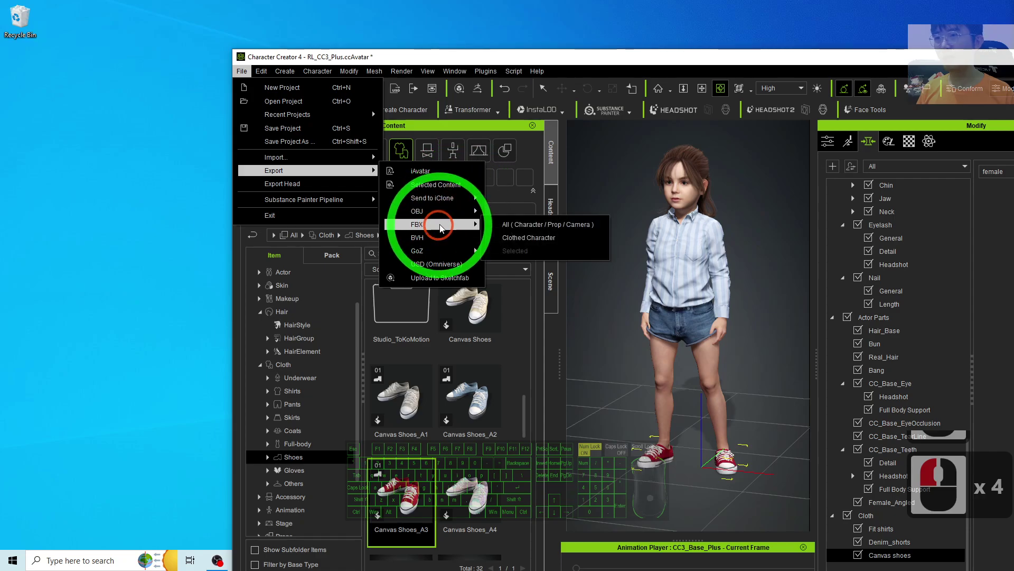
pyautogui.click(544, 228)
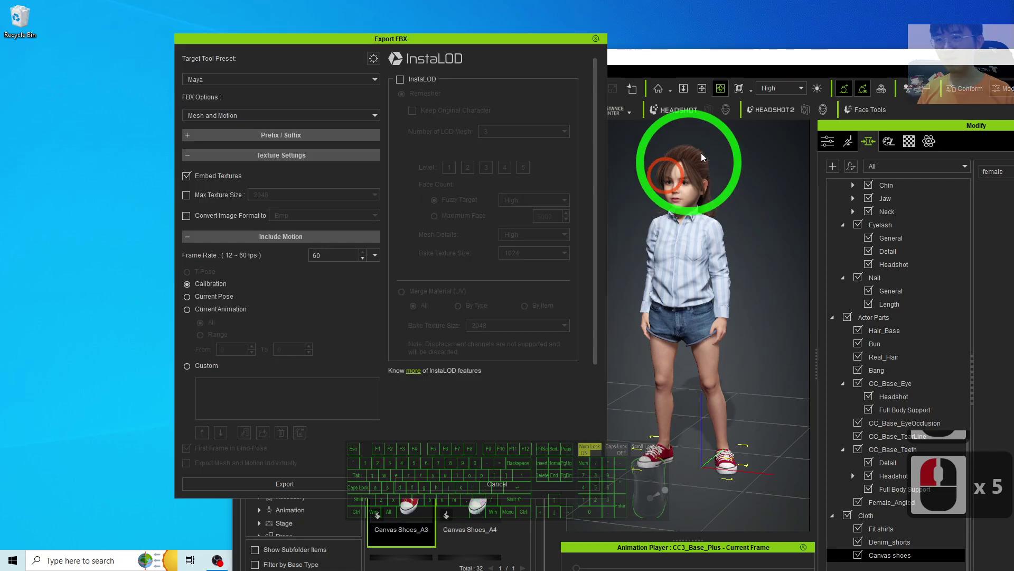
# Show the advanced export options, choose the Blender target tool preset and enable Use T-Pose As Bind Pose.
pyautogui.click(374, 59)
pyautogui.click(302, 71)
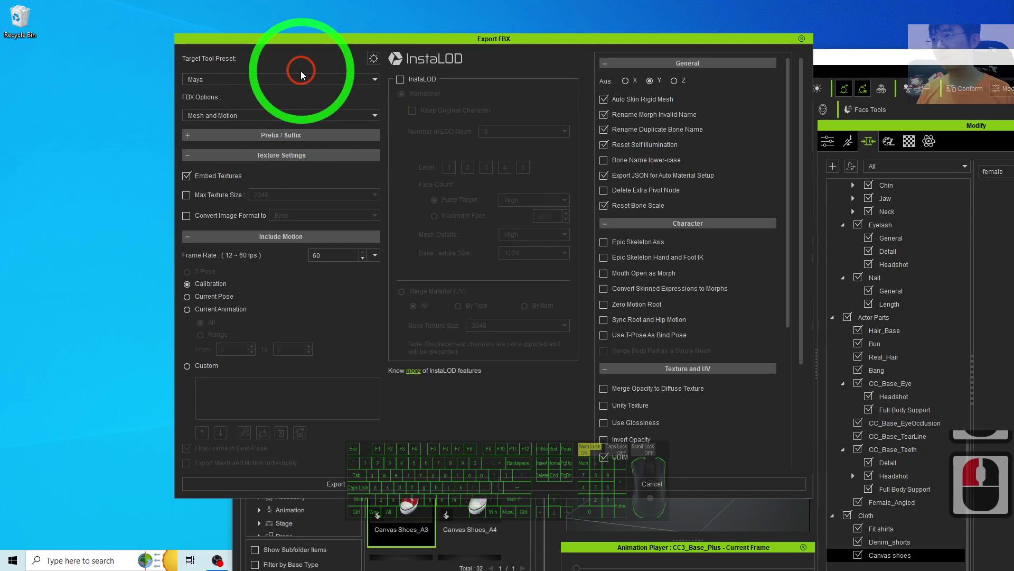
pyautogui.click(301, 78)
pyautogui.click(199, 125)
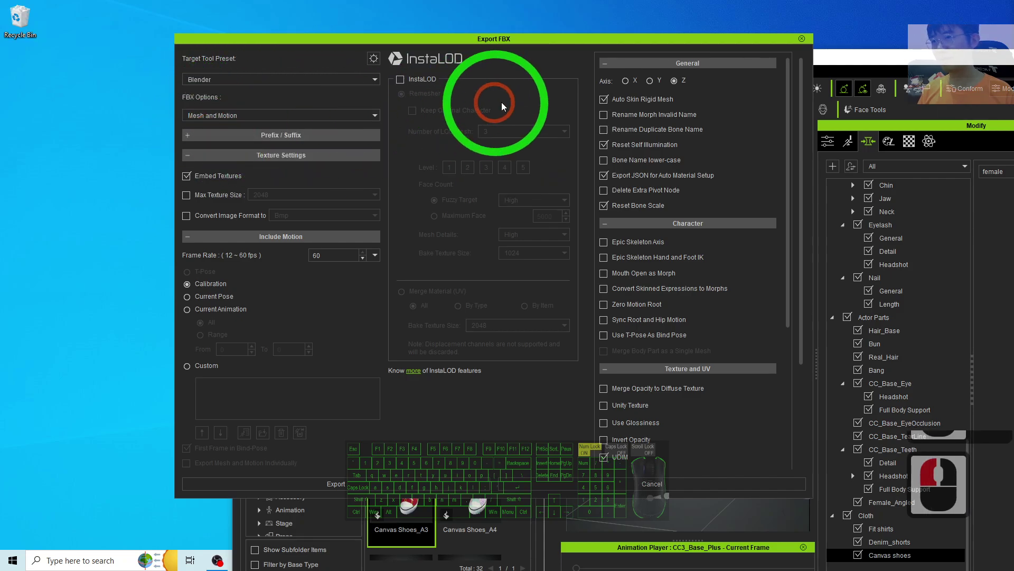
pyautogui.click(604, 336)
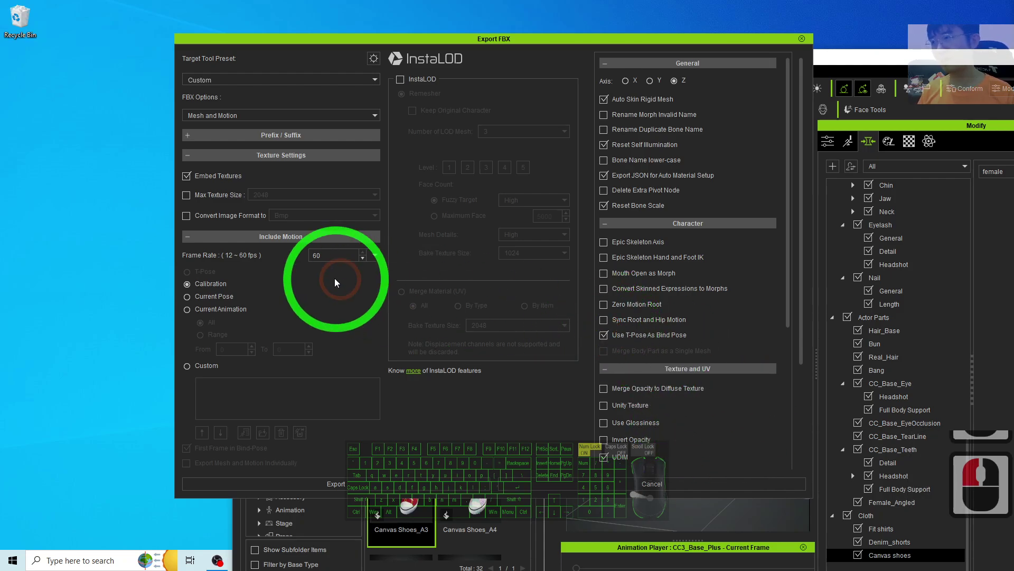
# Export the character to the Desktop as an FBX file named "female kid 03", accepting the re-import notice.
pyautogui.click(419, 483)
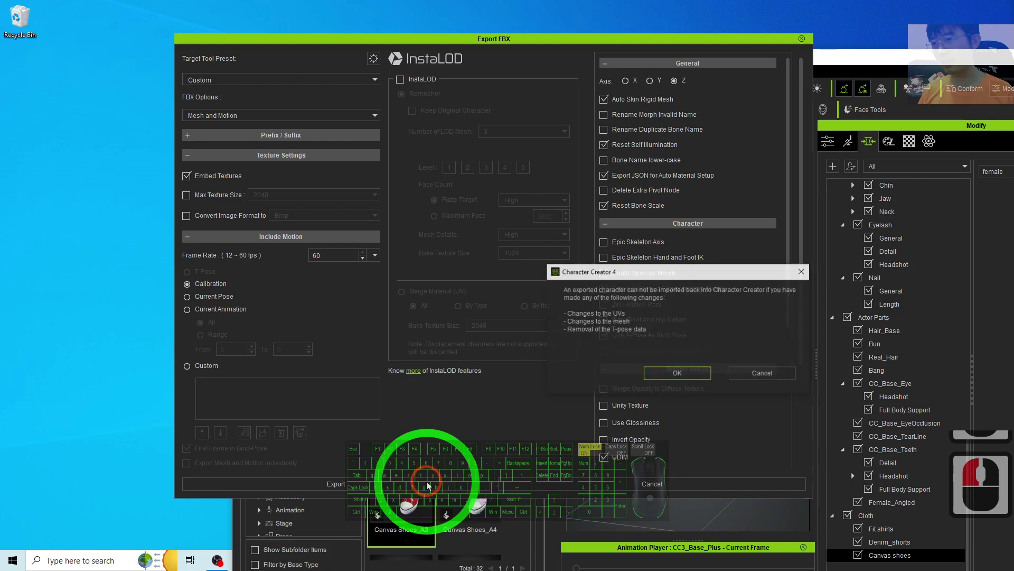
pyautogui.click(667, 370)
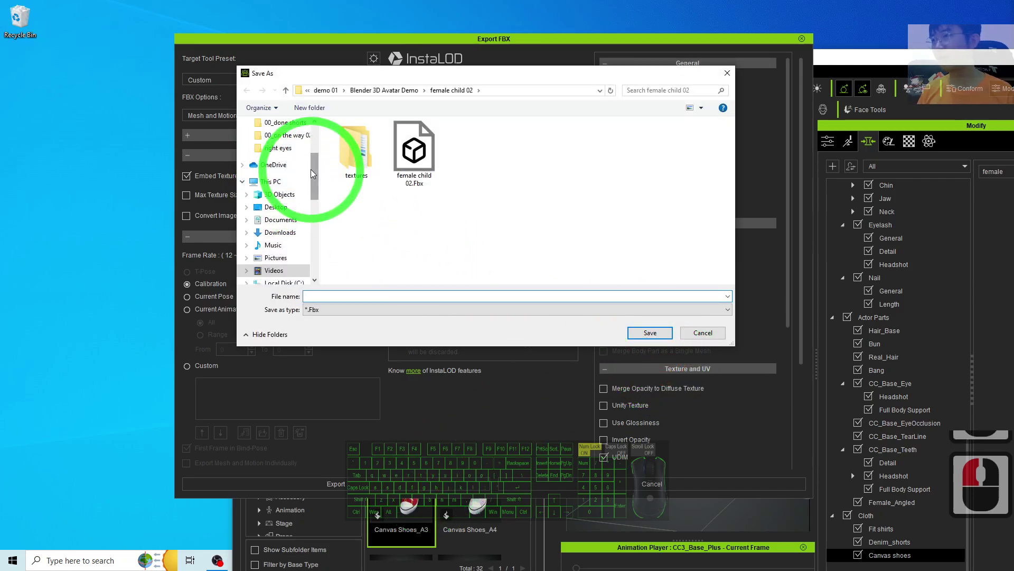
pyautogui.moveTo(313, 167); pyautogui.dragTo(320, 131)
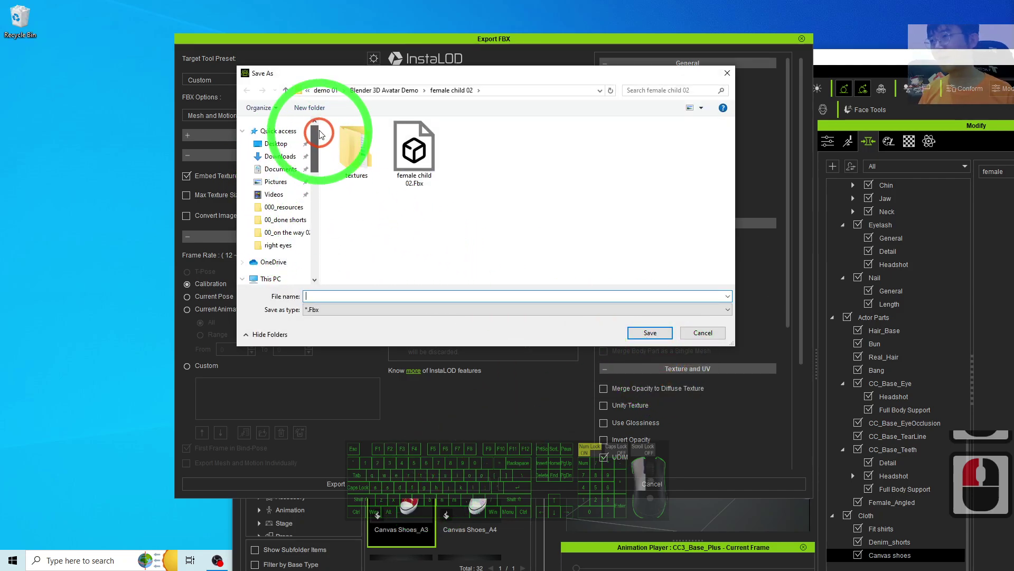
pyautogui.click(288, 149)
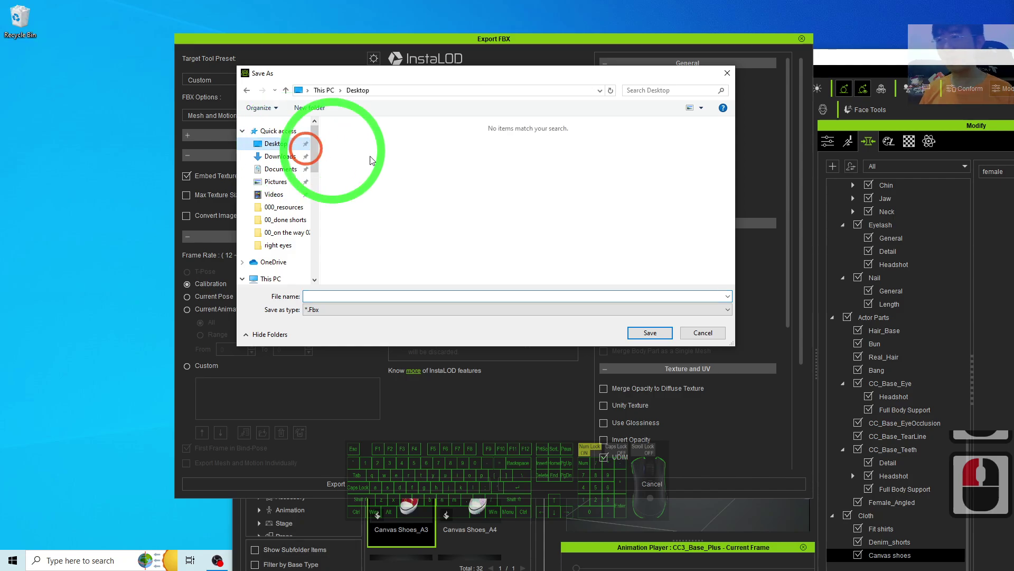
pyautogui.click(332, 295)
pyautogui.write('female kid 03')
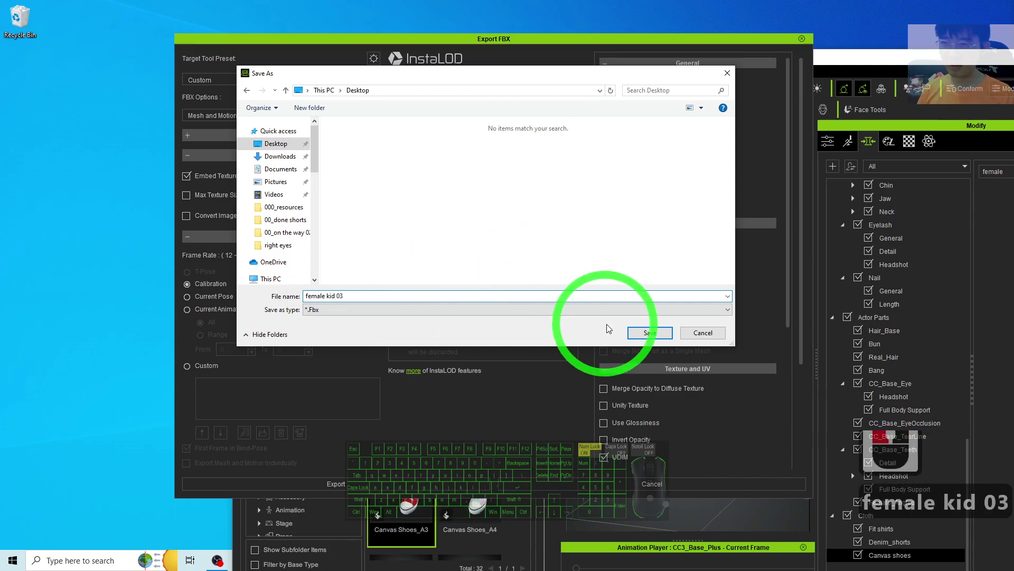
pyautogui.click(650, 332)
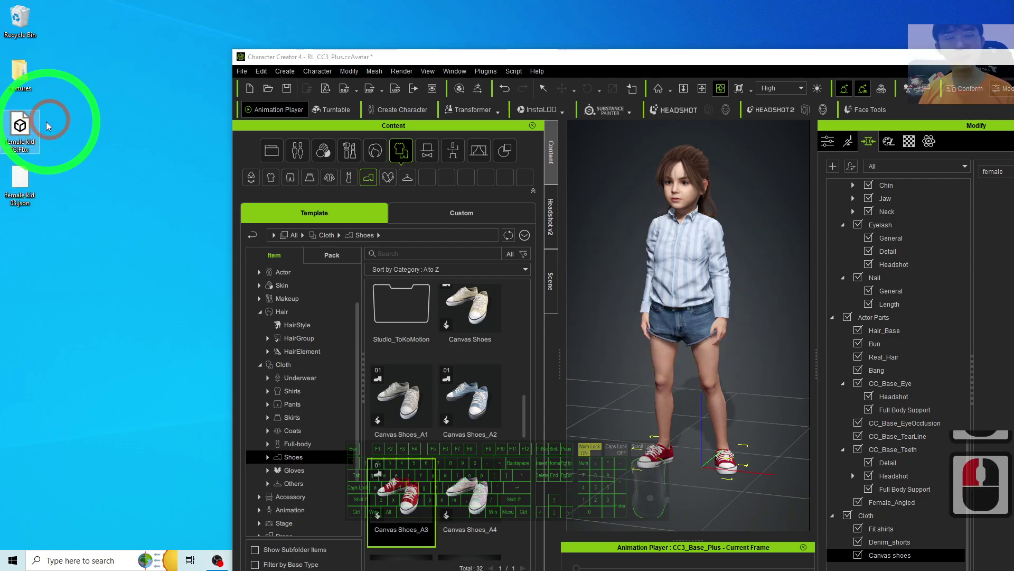
# Minimise the Character Creator window and switch to Blender by launching a new window.
pyautogui.moveTo(613, 56); pyautogui.dragTo(904, 4)
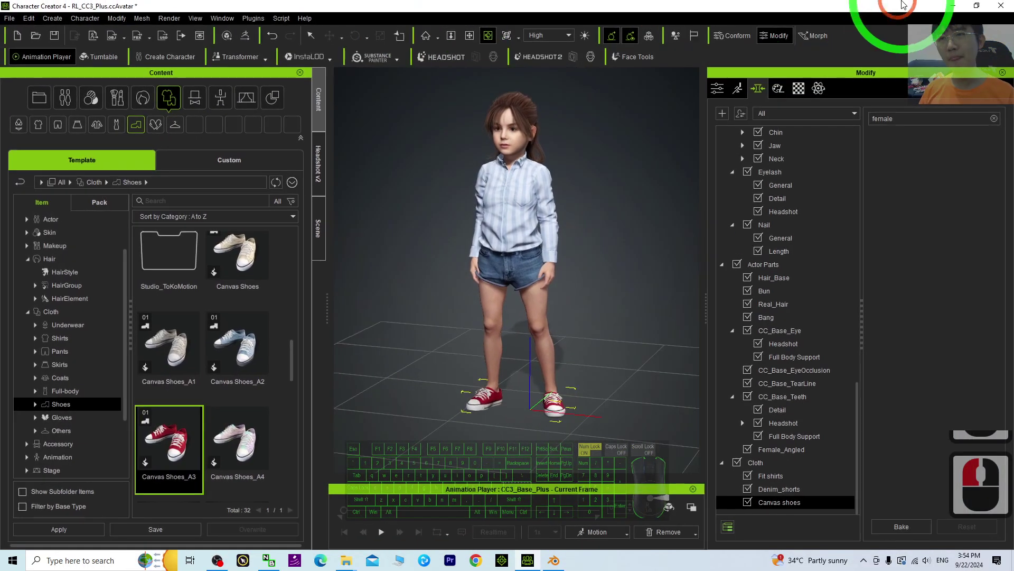
pyautogui.click(955, 5)
pyautogui.click(570, 373)
pyautogui.rightClick(554, 560)
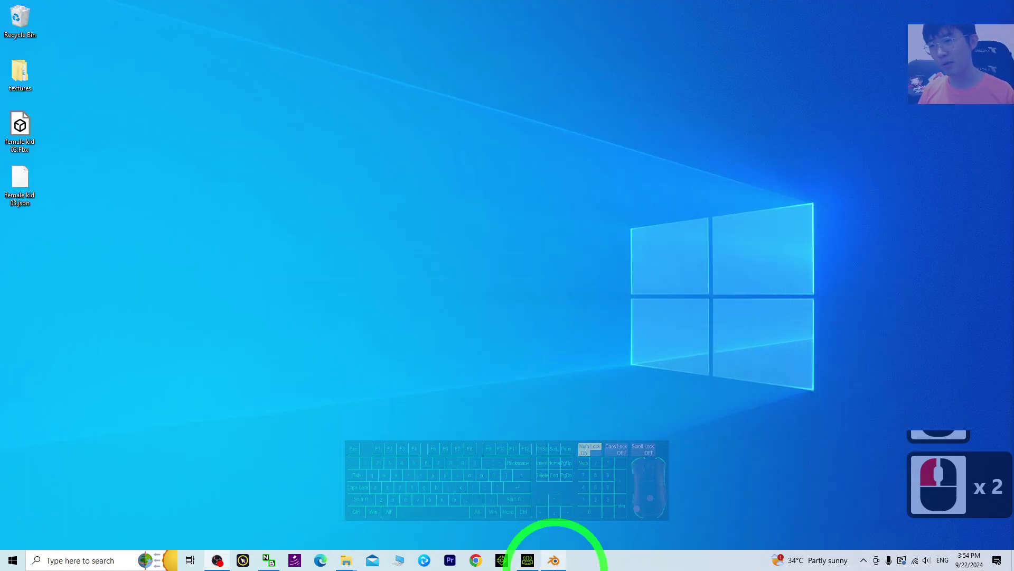
pyautogui.click(538, 505)
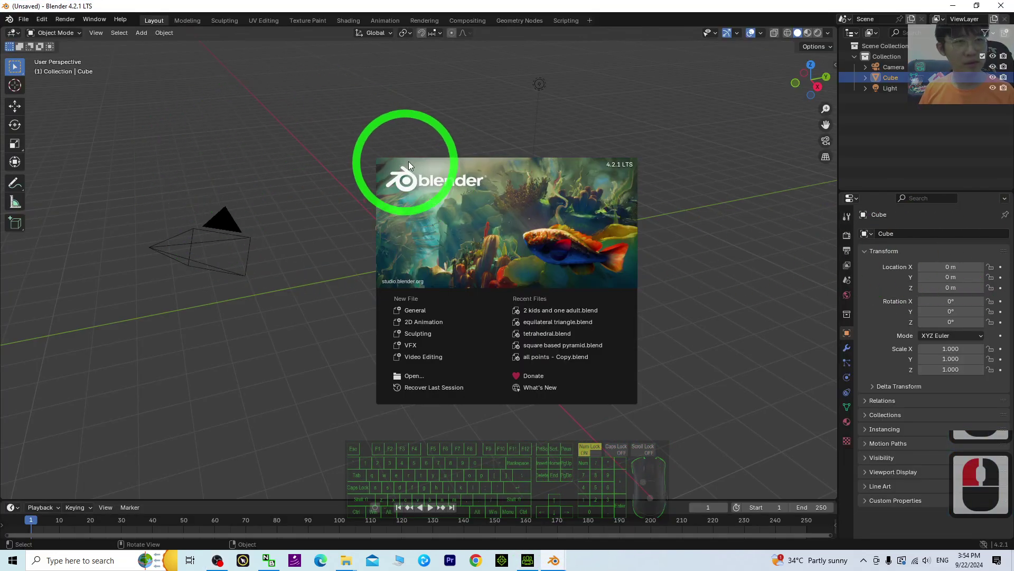
# Dismiss the splash screen and delete the default camera, cube and light from the scene.
pyautogui.doubleClick(341, 149)
pyautogui.click(340, 152)
pyautogui.press('a')
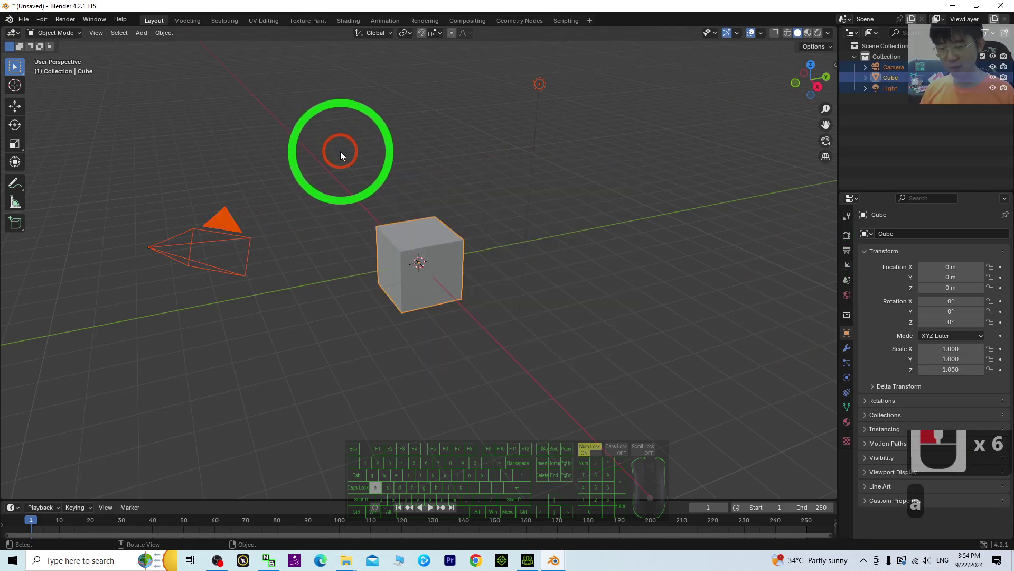
pyautogui.press('Delete')
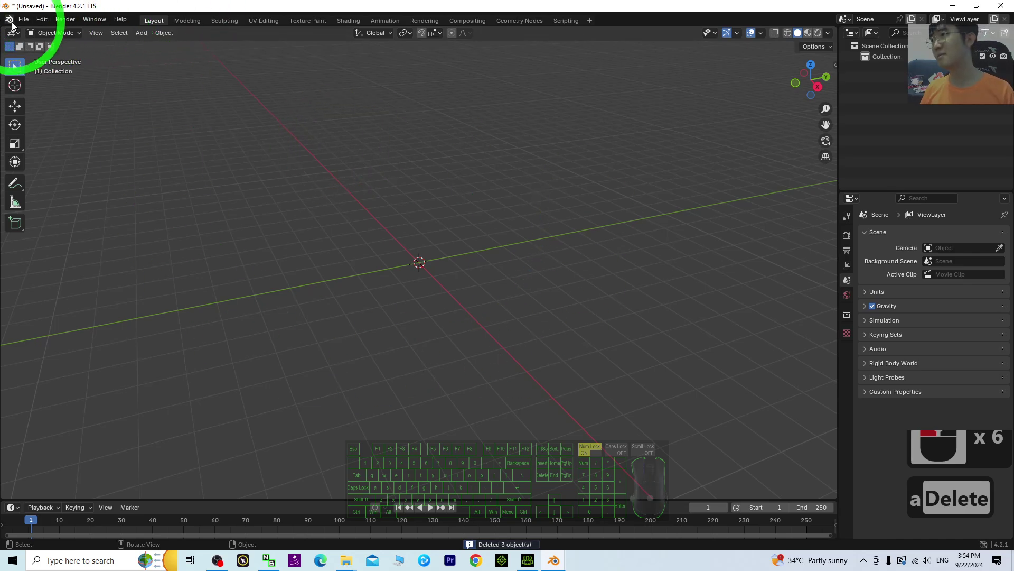
# Import the "female kid 03" FBX file from the Desktop folder.
pyautogui.click(23, 19)
pyautogui.click(43, 169)
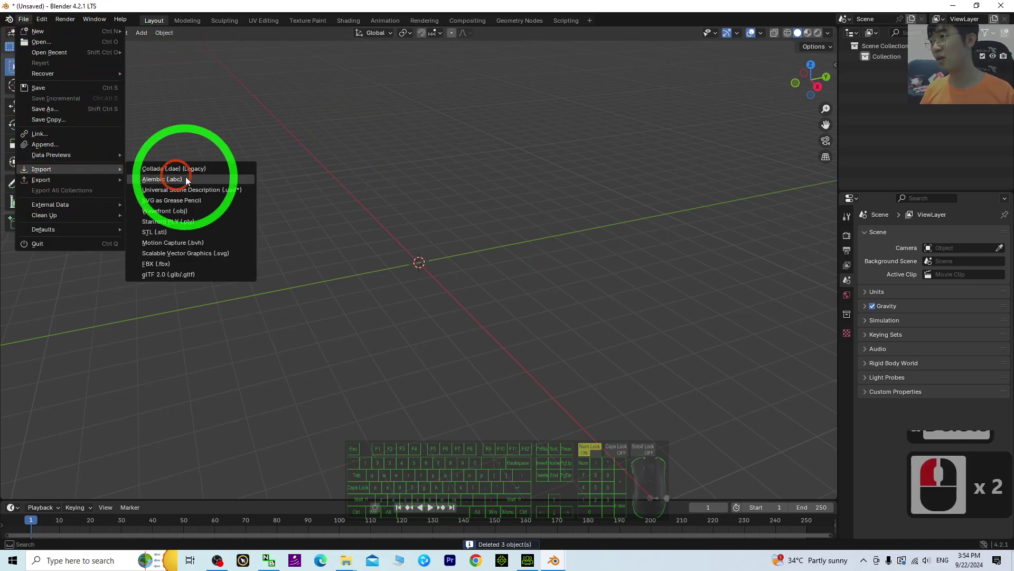
pyautogui.click(148, 263)
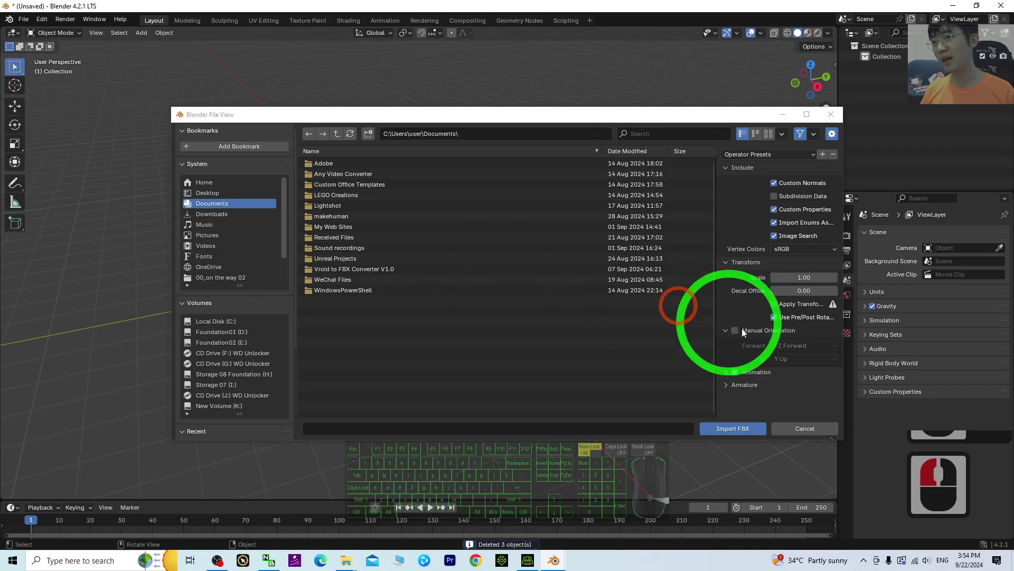
pyautogui.click(211, 193)
pyautogui.doubleClick(336, 176)
pyautogui.click(528, 248)
pyautogui.doubleClick(483, 202)
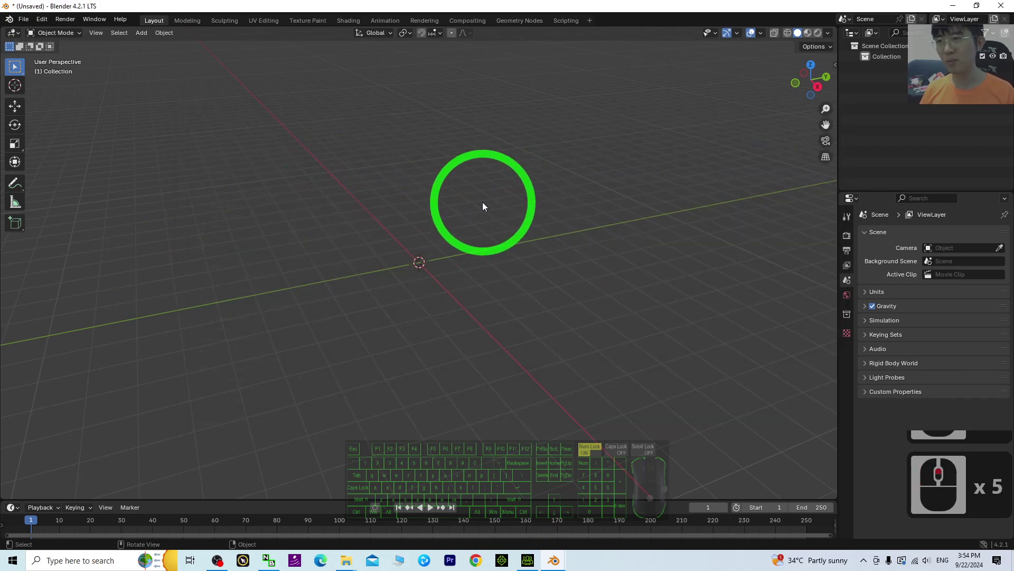
# Examine the imported character's full body and T-pose from the front.
pyautogui.scroll(5, 433, 204)
pyautogui.click(443, 214)
pyautogui.scroll(-2, 445, 218)
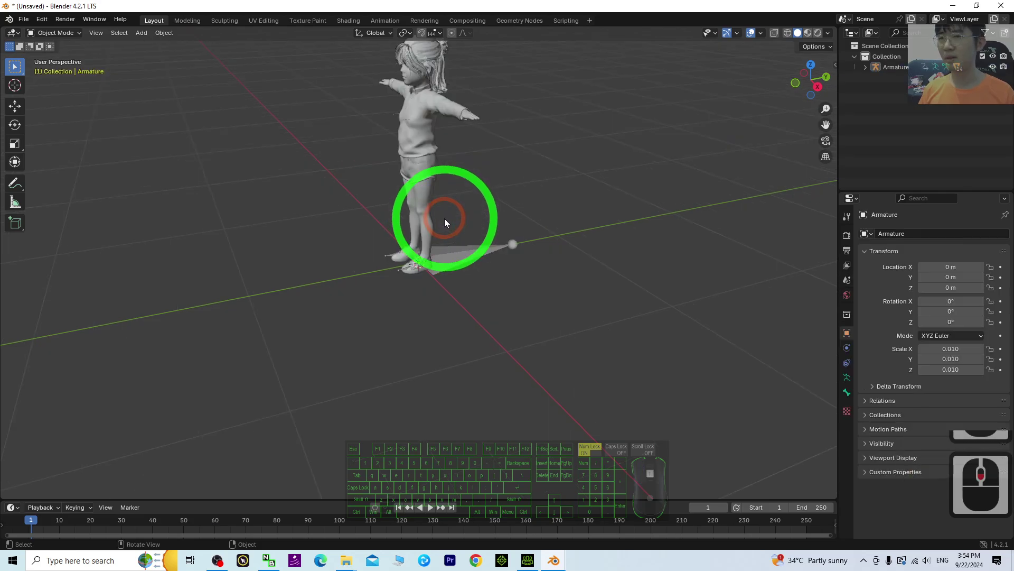
pyautogui.scroll(4, 525, 158)
pyautogui.scroll(-2, 522, 158)
pyautogui.keyDown('shift'); pyautogui.moveTo(512, 128); pyautogui.dragTo(498, 267, button='middle'); pyautogui.keyUp('shift')
pyautogui.moveTo(544, 290); pyautogui.dragTo(763, 108, button='middle')
pyautogui.scroll(4, 697, 278)
pyautogui.scroll(-3, 697, 276)
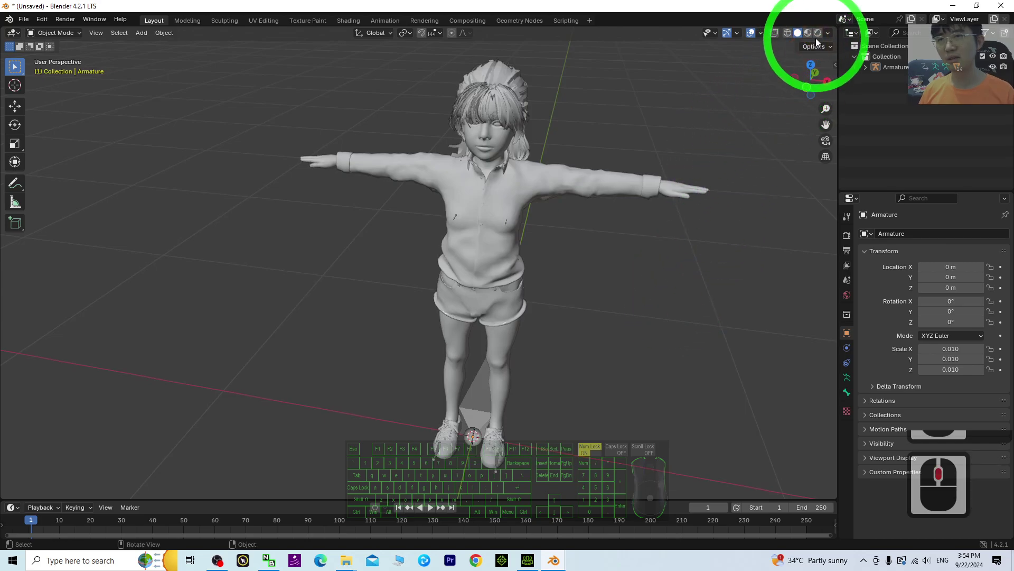
# Switch the viewport to Material Preview shading and frame the character's upper body.
pyautogui.click(798, 33)
pyautogui.press('z')
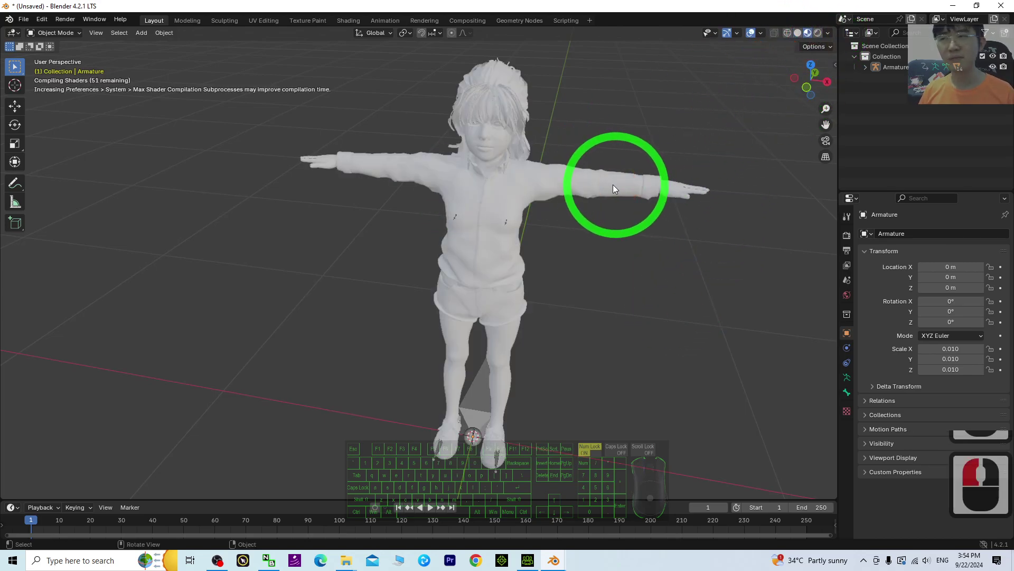
pyautogui.scroll(2, 726, 206)
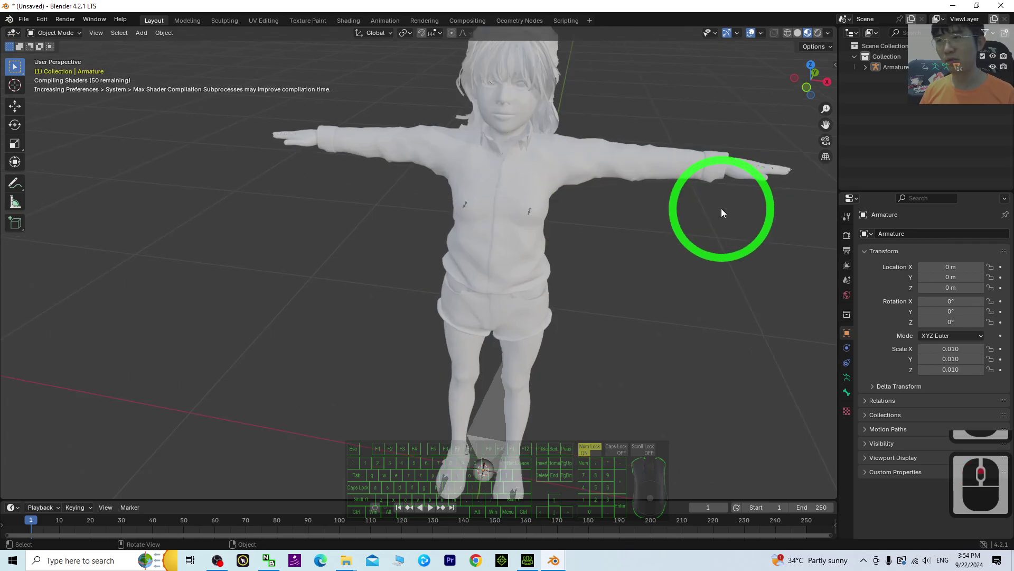
pyautogui.scroll(-4, 721, 209)
pyautogui.keyDown('shift'); pyautogui.moveTo(618, 194); pyautogui.dragTo(582, 308, button='middle'); pyautogui.keyUp('shift')
pyautogui.scroll(-1, 581, 308)
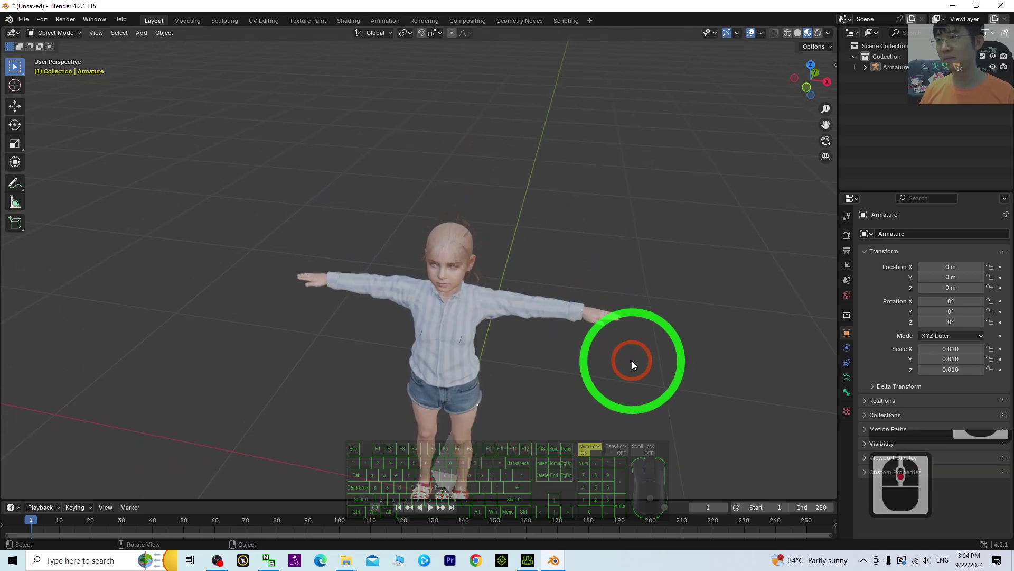
pyautogui.moveTo(632, 369); pyautogui.dragTo(631, 361, button='middle')
pyautogui.scroll(3, 581, 256)
# Set the render method of the CC_Base_EyeOcclusion mesh's Std_Eye_Occlusion_R material to Dithered.
pyautogui.click(518, 161)
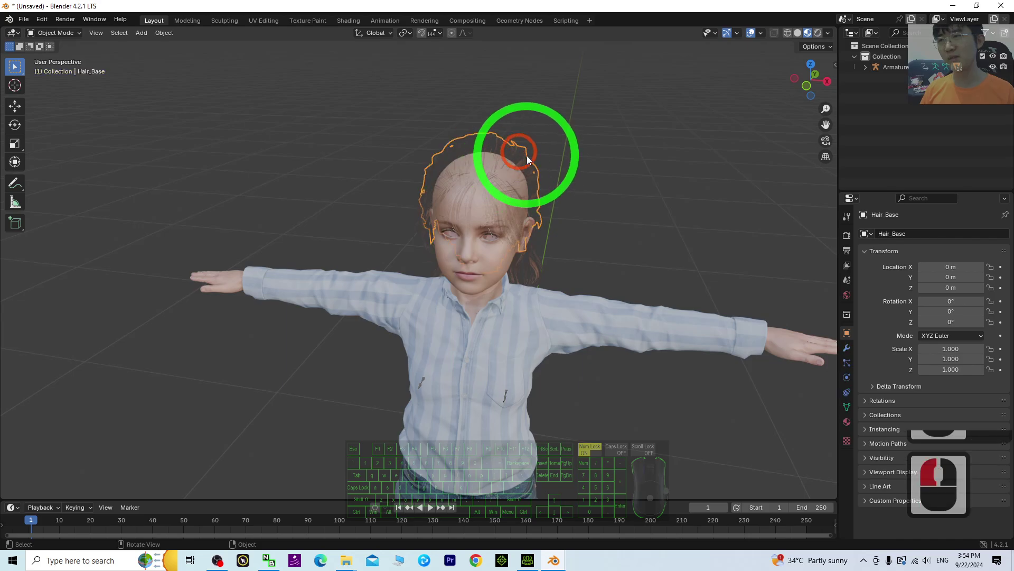
pyautogui.click(489, 240)
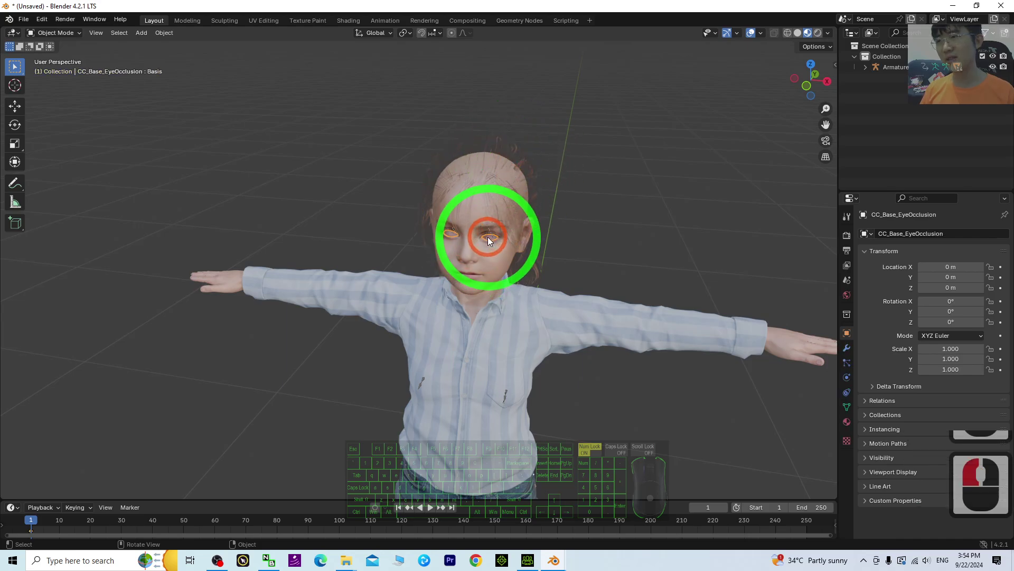
pyautogui.scroll(3, 656, 256)
pyautogui.keyDown('shift'); pyautogui.moveTo(625, 194); pyautogui.dragTo(664, 208, button='middle'); pyautogui.keyUp('shift')
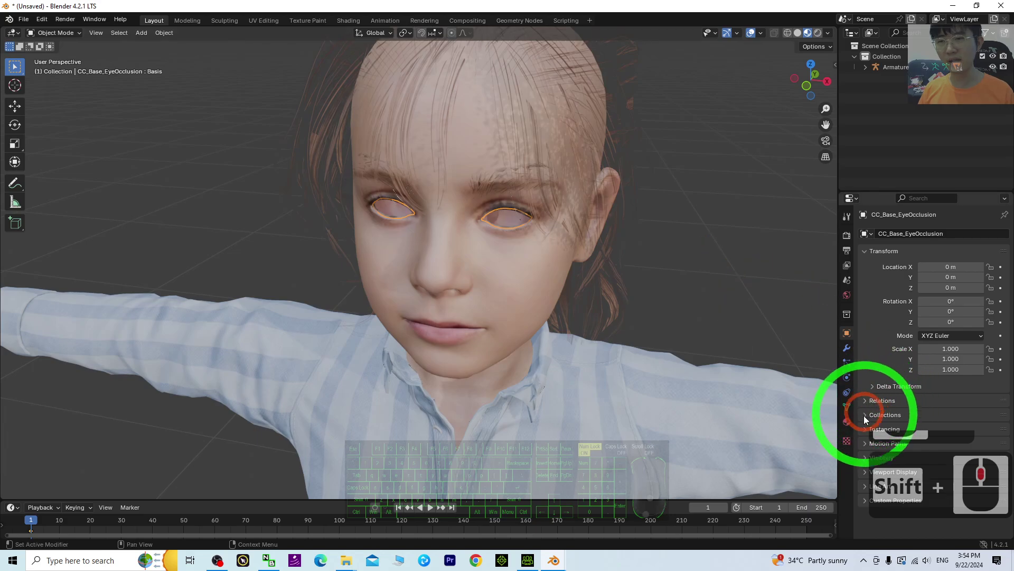
pyautogui.click(847, 421)
pyautogui.scroll(-12, 936, 309)
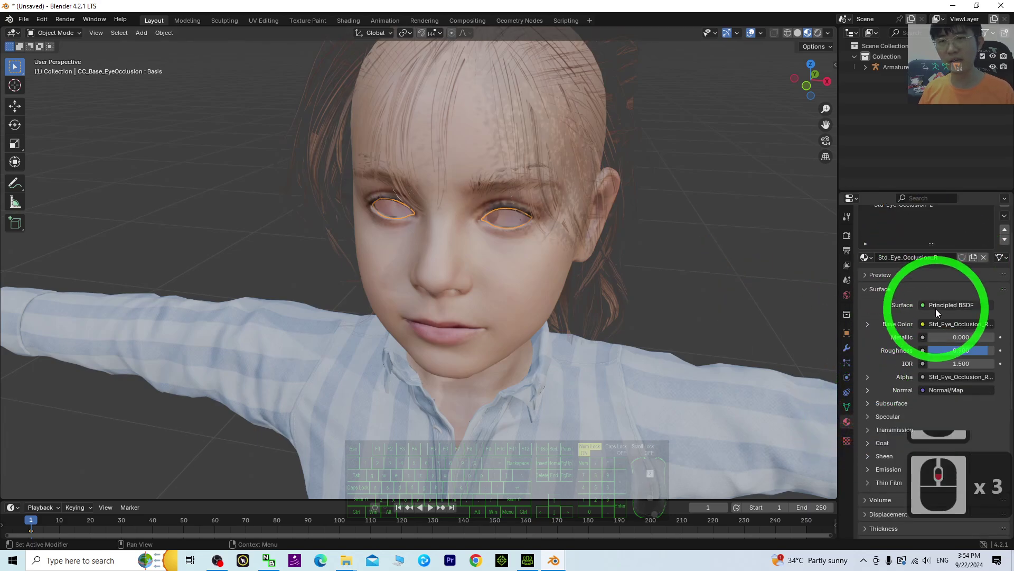
pyautogui.scroll(-4, 939, 399)
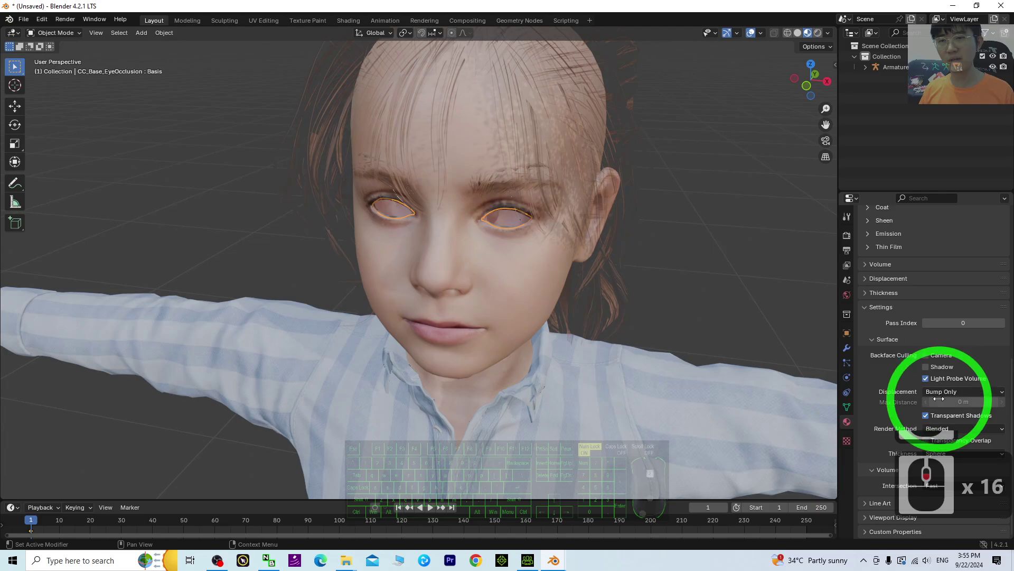
pyautogui.click(945, 428)
pyautogui.click(936, 442)
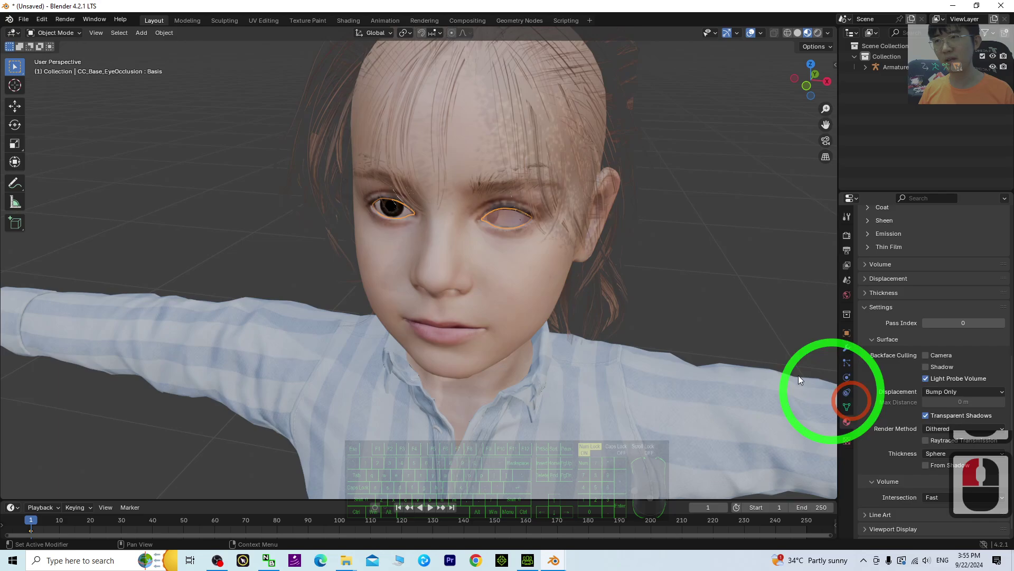
# Set the render method of the Std_Eye_Occlusion_L material to Dithered.
pyautogui.scroll(18, 908, 264)
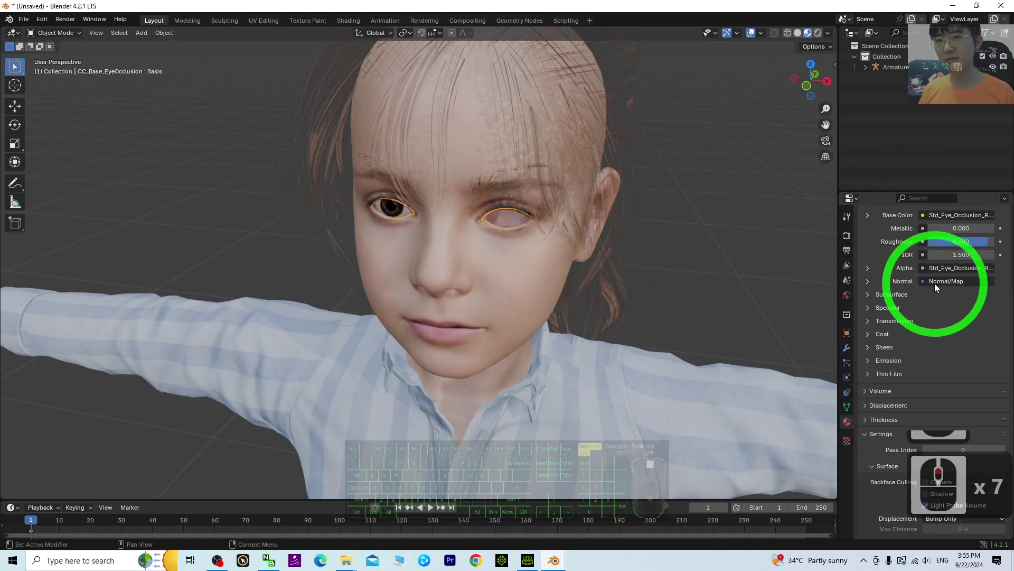
pyautogui.scroll(-19, 915, 306)
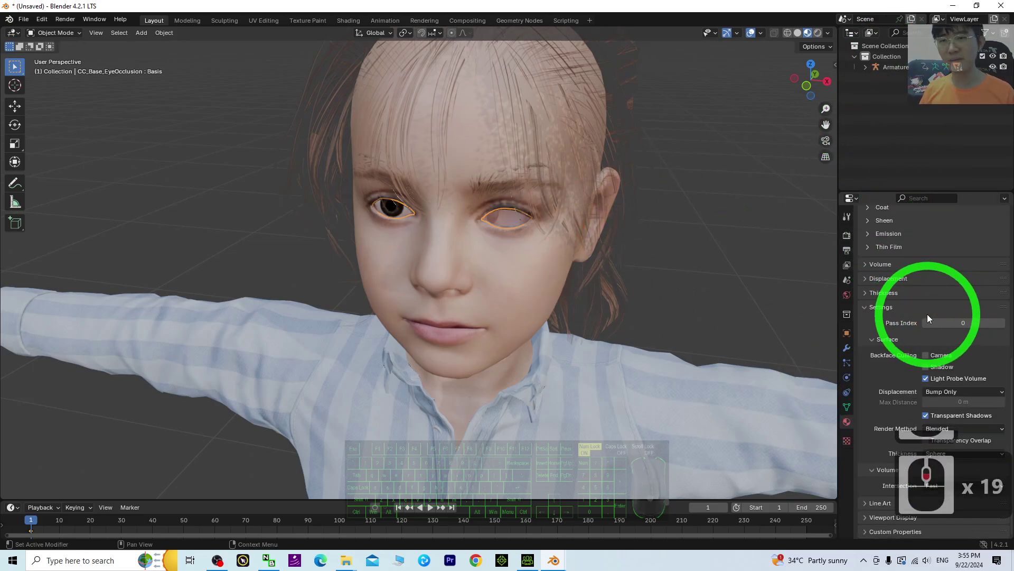
pyautogui.click(931, 429)
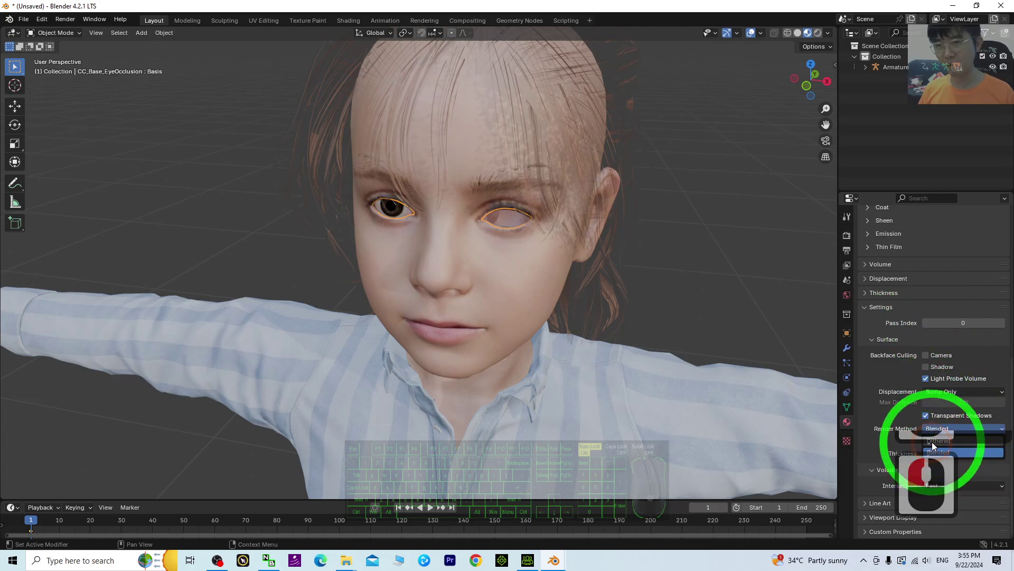
pyautogui.click(933, 446)
# Set the render method of the Hair_Base mesh's Hair_Transparency material to Dithered.
pyautogui.scroll(-5, 563, 265)
pyautogui.click(477, 176)
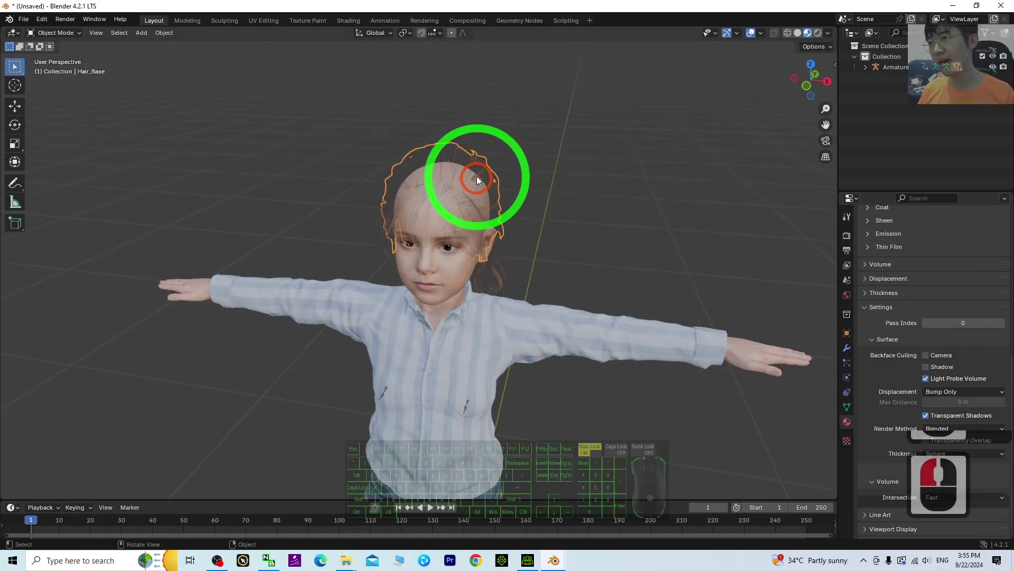
pyautogui.scroll(20, 929, 301)
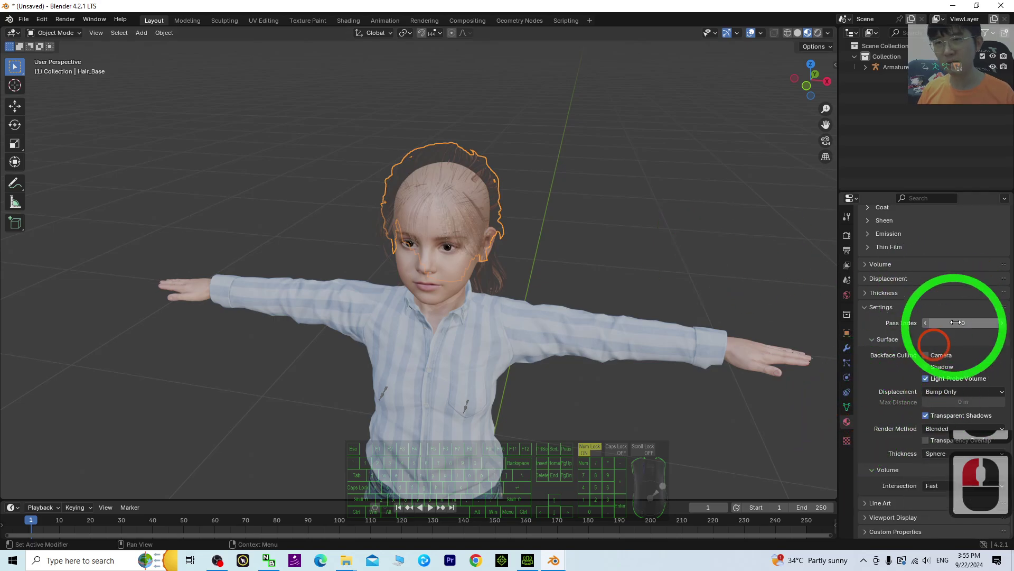
pyautogui.click(892, 249)
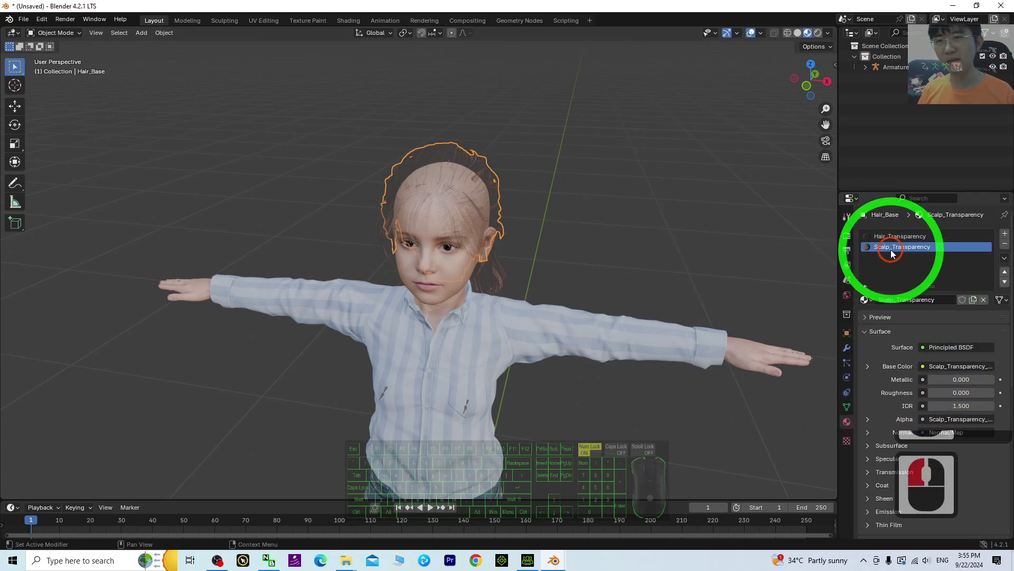
pyautogui.click(885, 232)
pyautogui.scroll(-7, 934, 292)
pyautogui.scroll(-12, 934, 296)
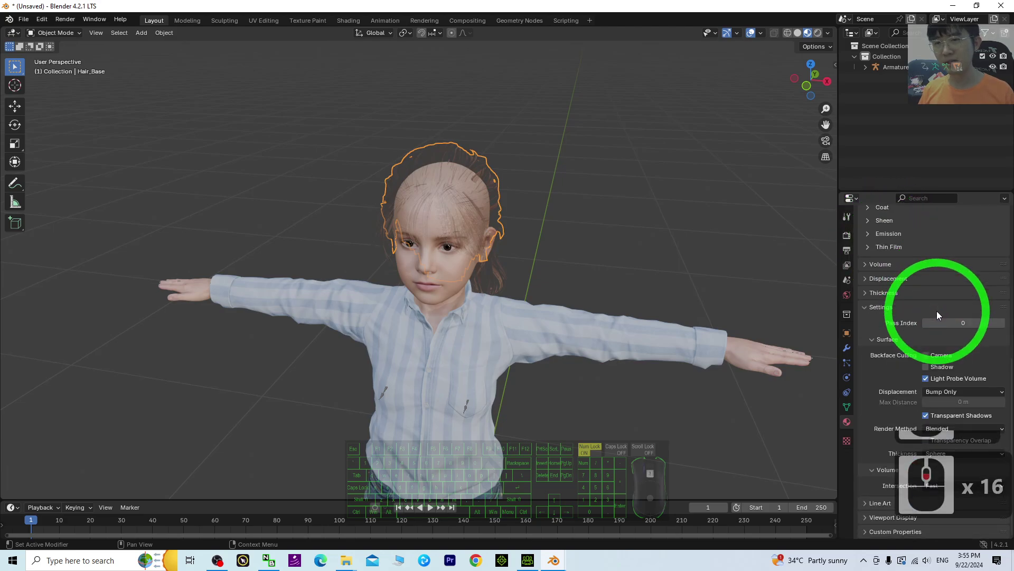
pyautogui.click(935, 442)
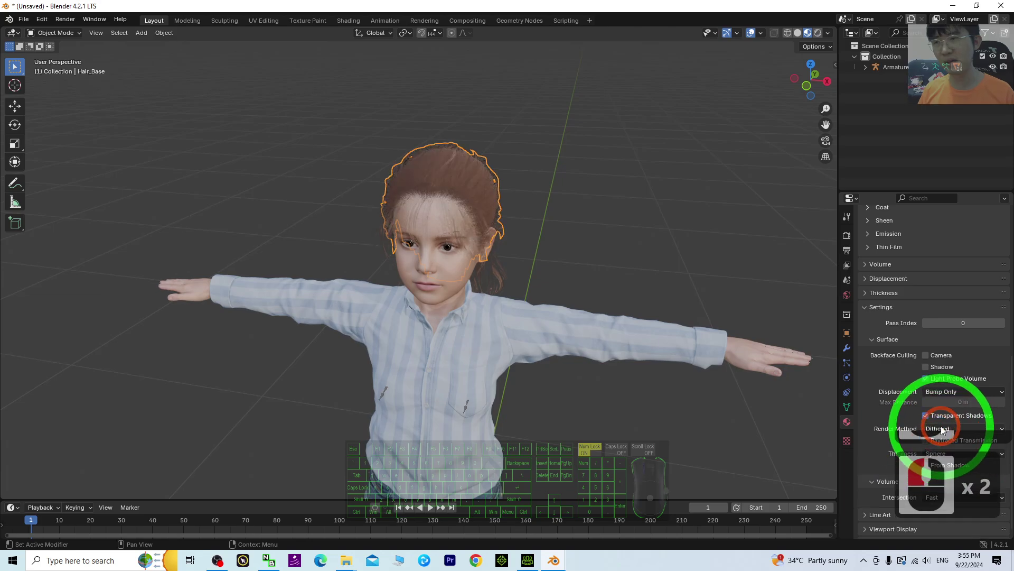
# Set the render method of the Real_Hair mesh's material to Dithered.
pyautogui.doubleClick(464, 199)
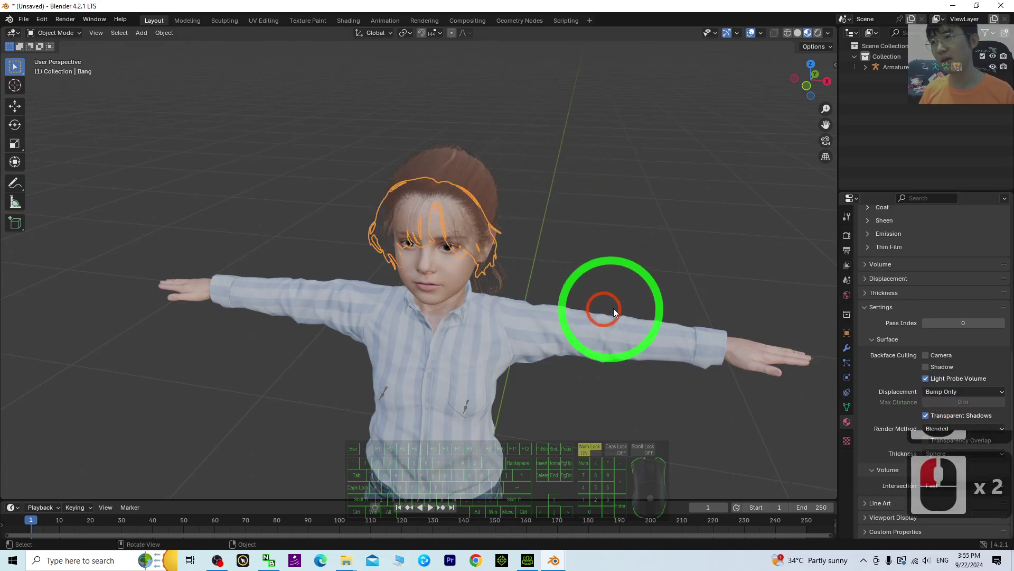
pyautogui.moveTo(600, 308); pyautogui.dragTo(717, 390, button='middle')
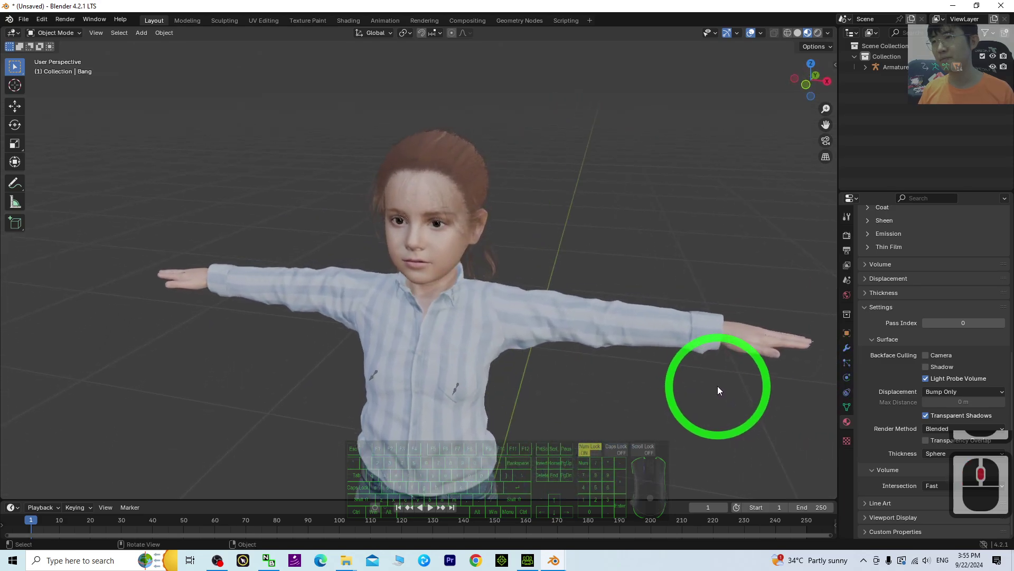
pyautogui.doubleClick(455, 160)
pyautogui.doubleClick(489, 248)
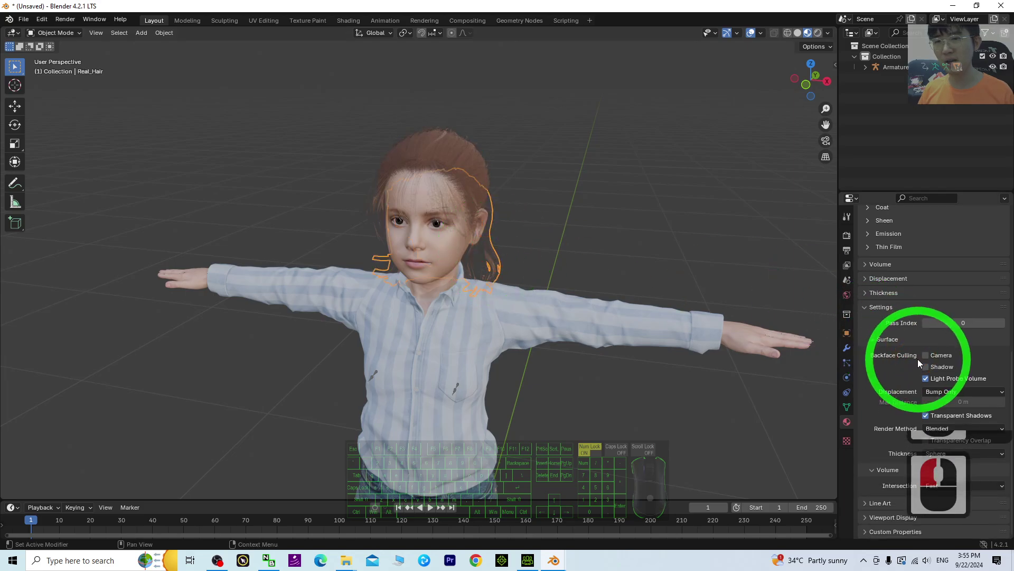
pyautogui.click(964, 429)
pyautogui.click(951, 417)
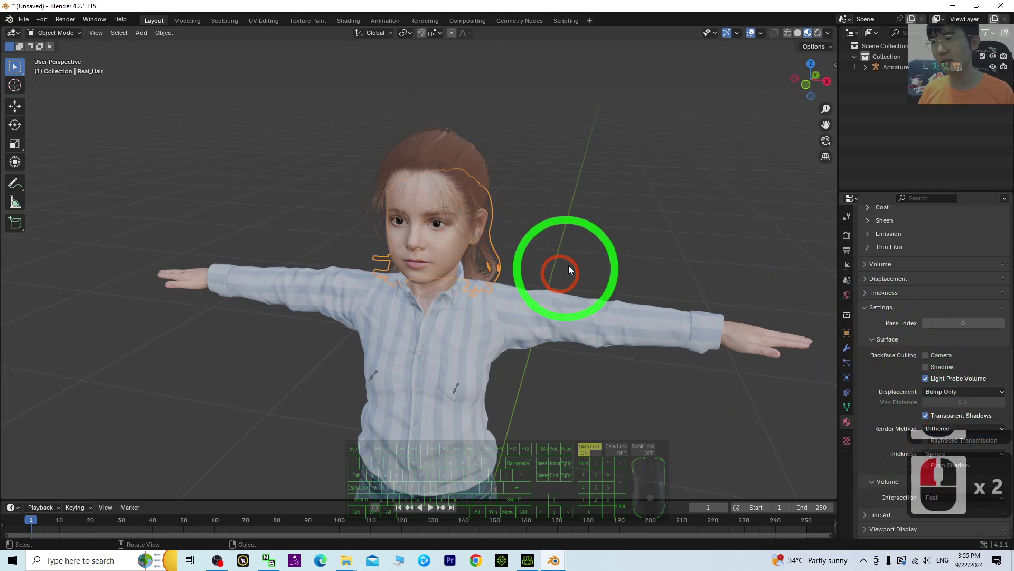
# Set the render method of the Bun hair mesh's material to Dithered.
pyautogui.moveTo(570, 270); pyautogui.dragTo(421, 246, button='middle')
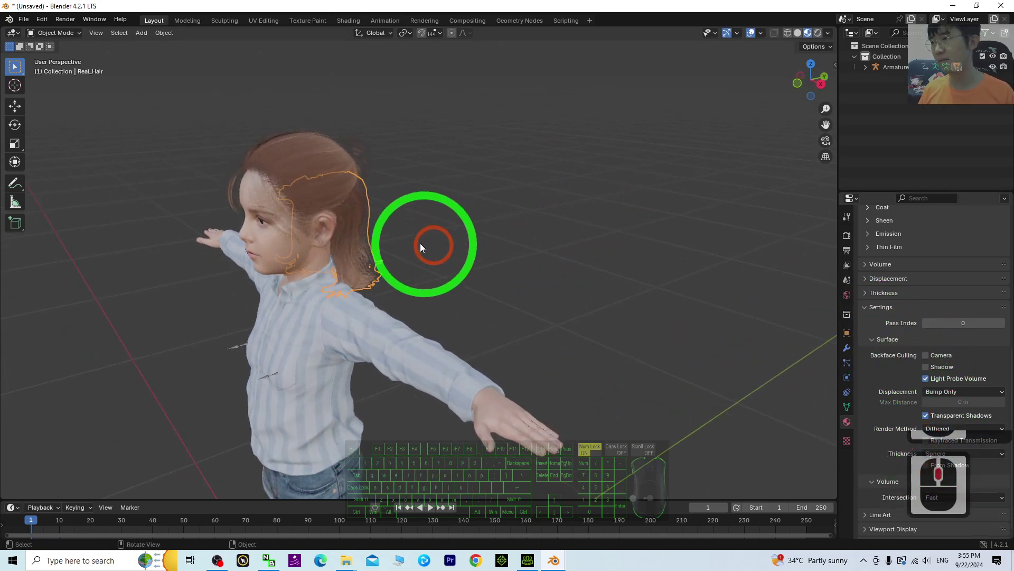
pyautogui.doubleClick(350, 164)
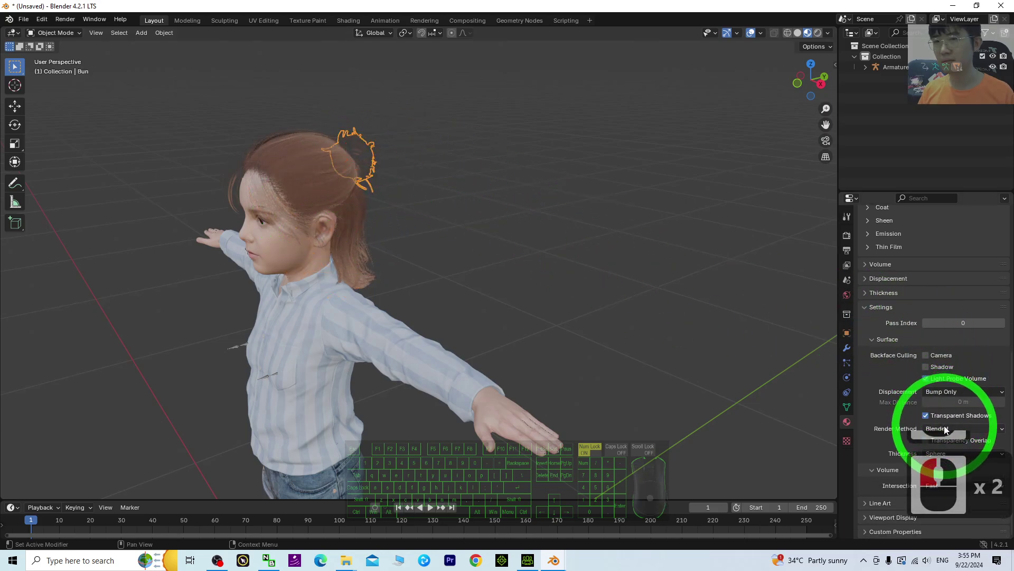
pyautogui.click(946, 429)
pyautogui.click(951, 416)
# Set the render method of the Bang hair mesh's material to Dithered, then deselect the mesh.
pyautogui.moveTo(506, 284); pyautogui.dragTo(588, 287, button='middle')
pyautogui.scroll(3, 656, 195)
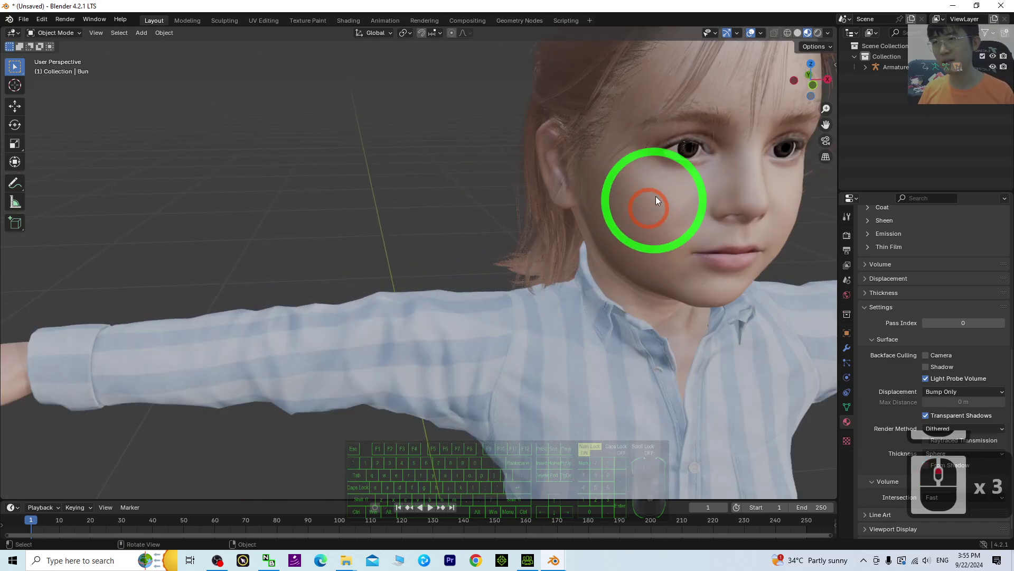
pyautogui.click(760, 79)
pyautogui.scroll(-2, 750, 86)
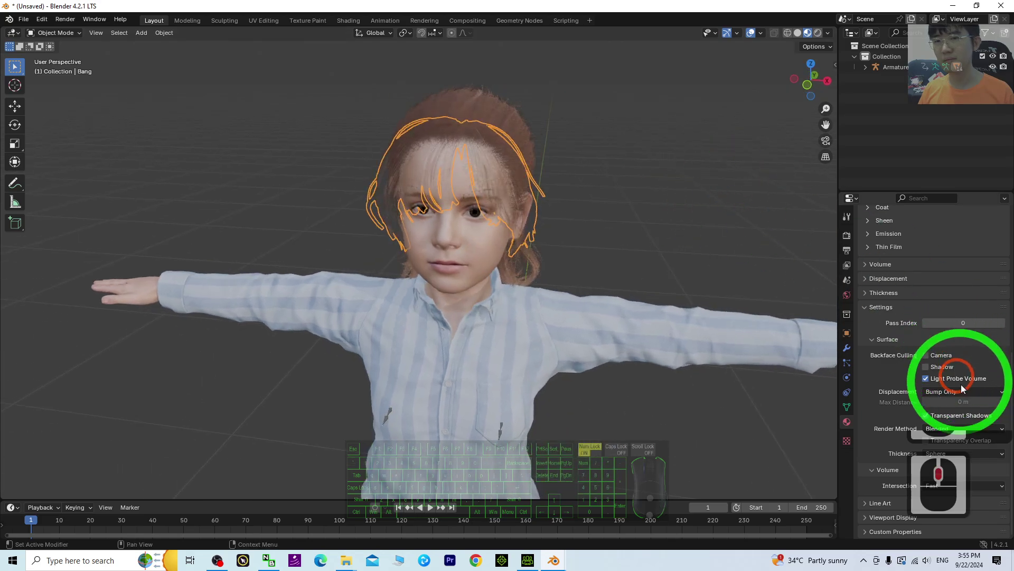
pyautogui.click(942, 429)
pyautogui.click(938, 440)
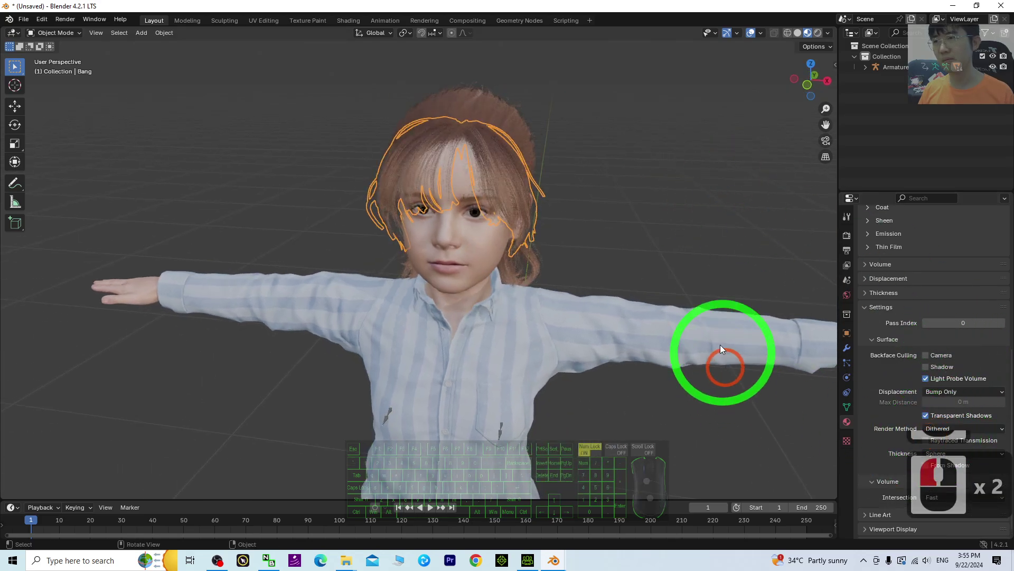
pyautogui.click(633, 204)
# Select the character's armature and enable In Front in its viewport display so the bones draw over the body.
pyautogui.scroll(-3, 655, 222)
pyautogui.scroll(-2, 727, 312)
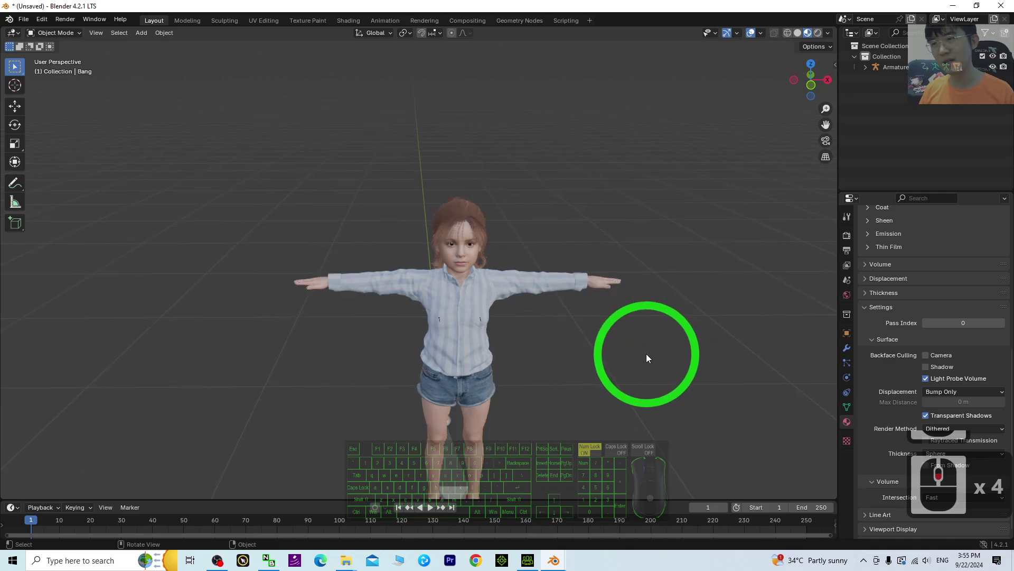
pyautogui.keyDown('shift'); pyautogui.moveTo(648, 355); pyautogui.dragTo(576, 250, button='middle'); pyautogui.keyUp('shift')
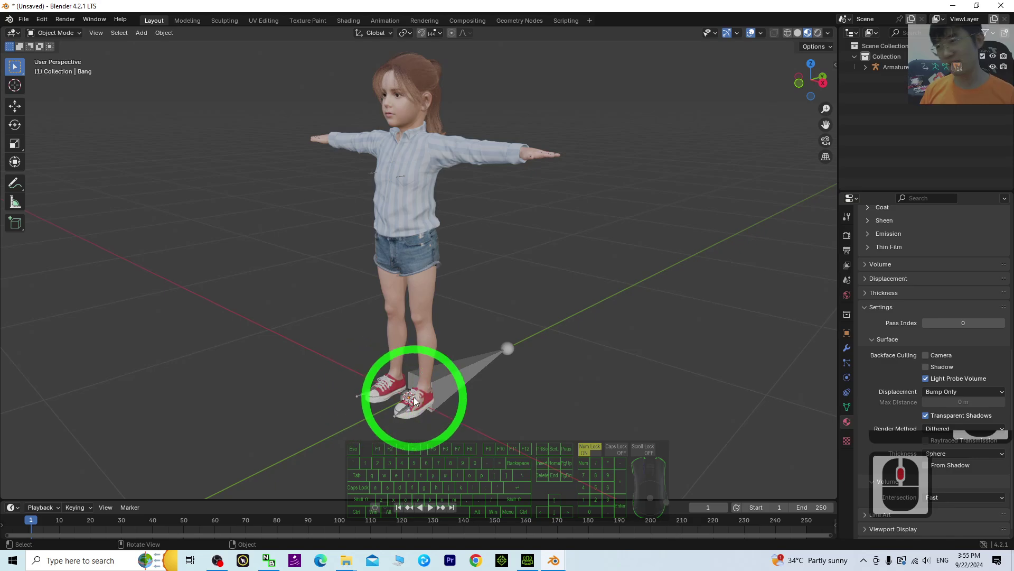
pyautogui.click(452, 373)
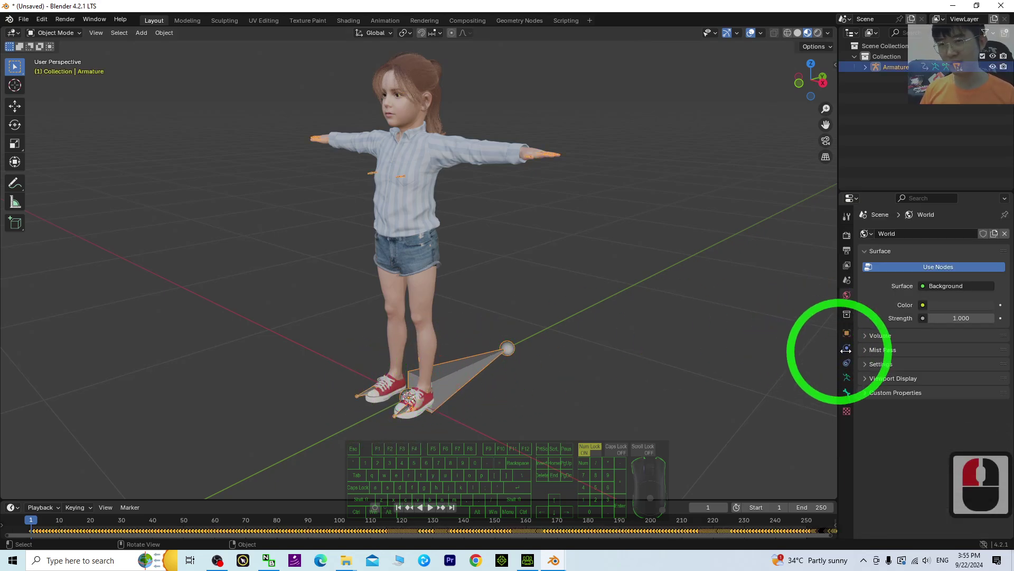
pyautogui.click(847, 377)
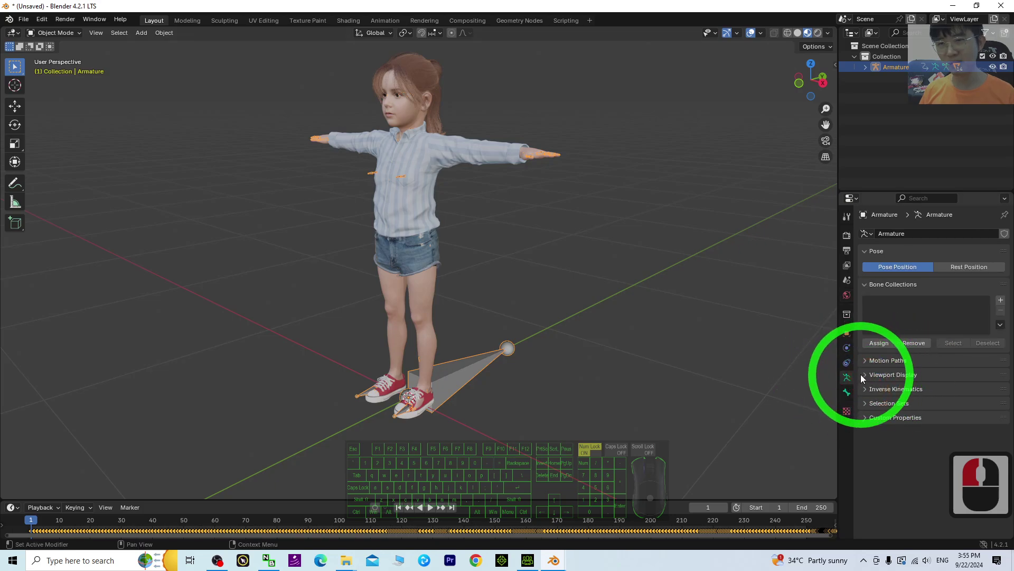
pyautogui.click(866, 375)
pyautogui.click(927, 438)
pyautogui.scroll(2, 505, 252)
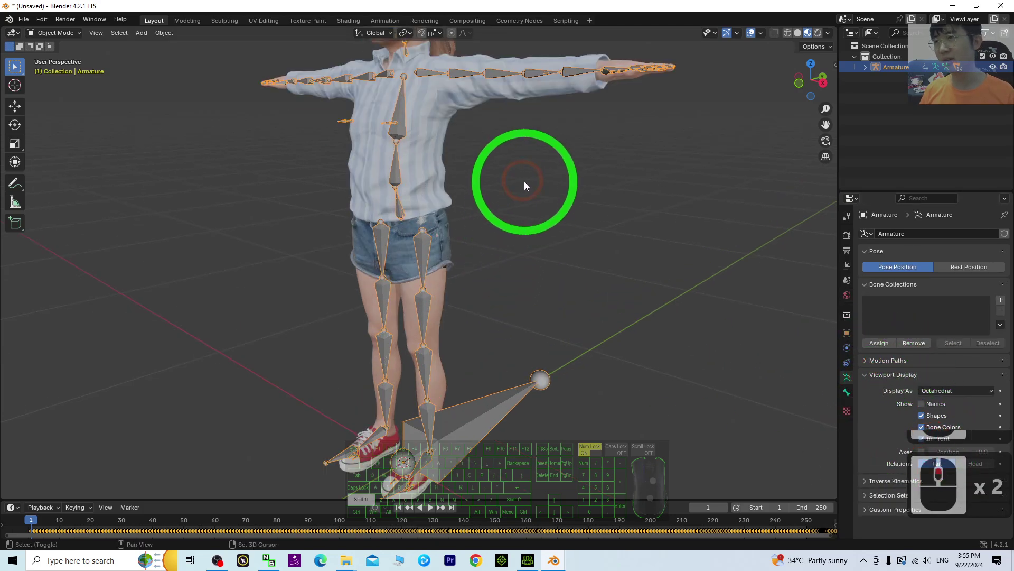
pyautogui.keyDown('shift'); pyautogui.moveTo(524, 183); pyautogui.dragTo(577, 313, button='middle'); pyautogui.keyUp('shift')
pyautogui.click(546, 217)
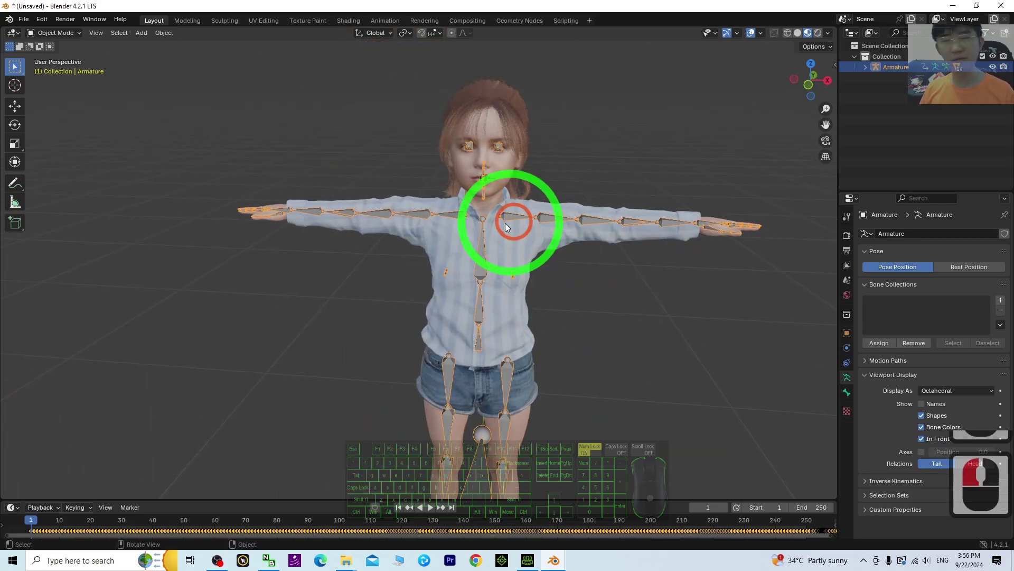
pyautogui.moveTo(621, 353); pyautogui.dragTo(677, 317, button='middle')
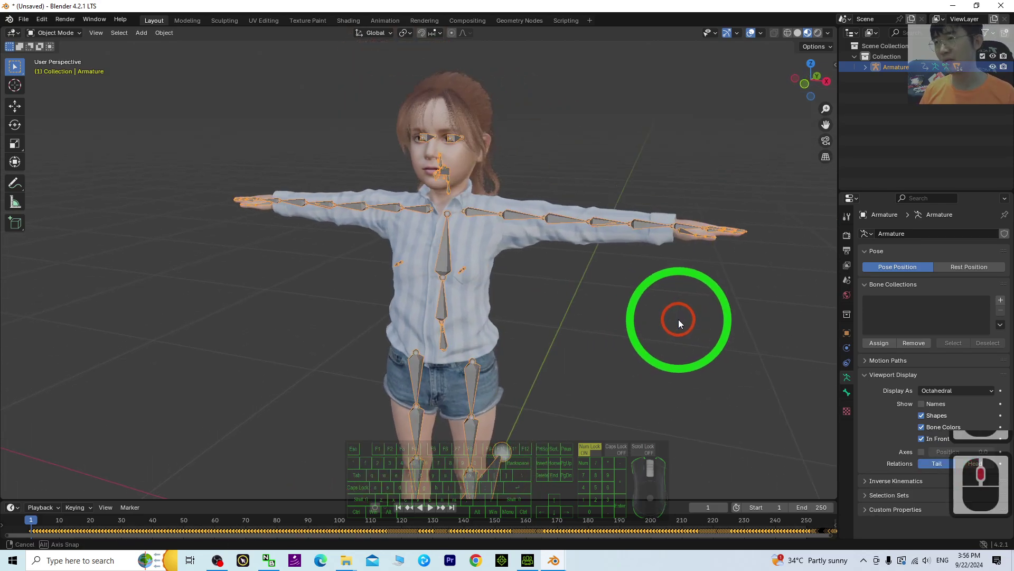
# Select the CC_Base_Body mesh and look through its list of facial shape keys.
pyautogui.click(455, 159)
pyautogui.scroll(4, 454, 146)
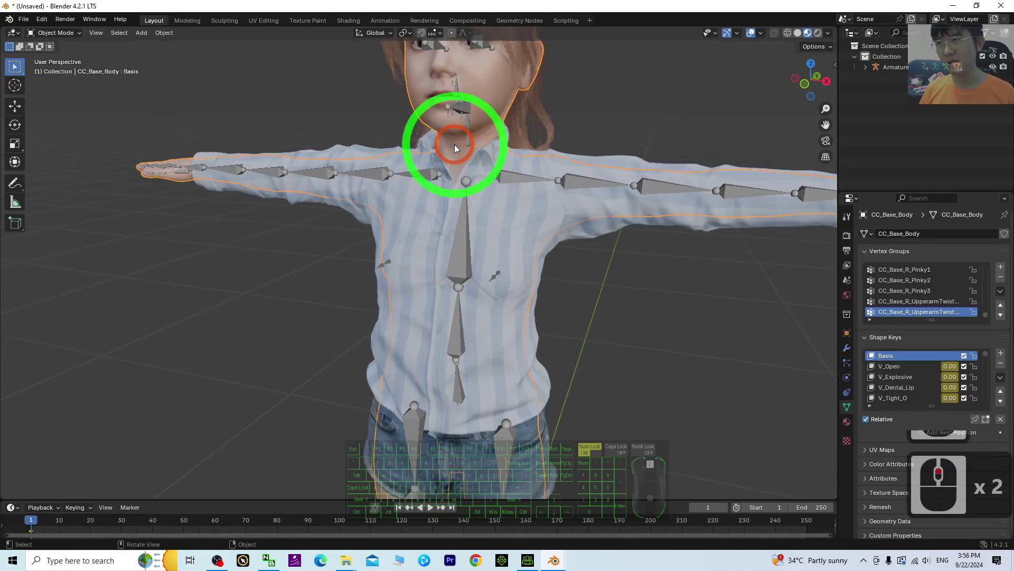
pyautogui.keyDown('shift'); pyautogui.moveTo(586, 82); pyautogui.dragTo(542, 276, button='middle'); pyautogui.keyUp('shift')
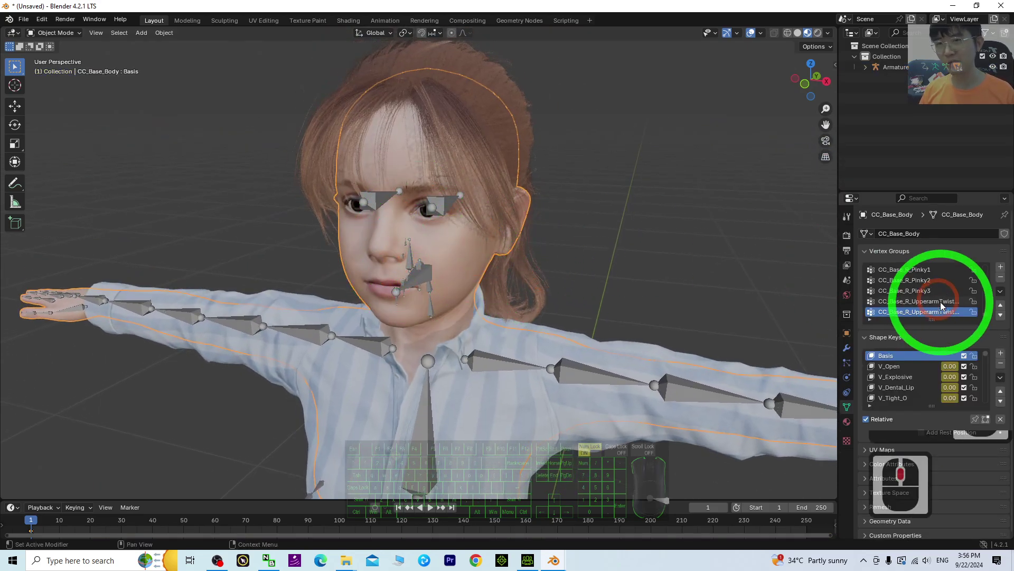
pyautogui.scroll(-8, 900, 378)
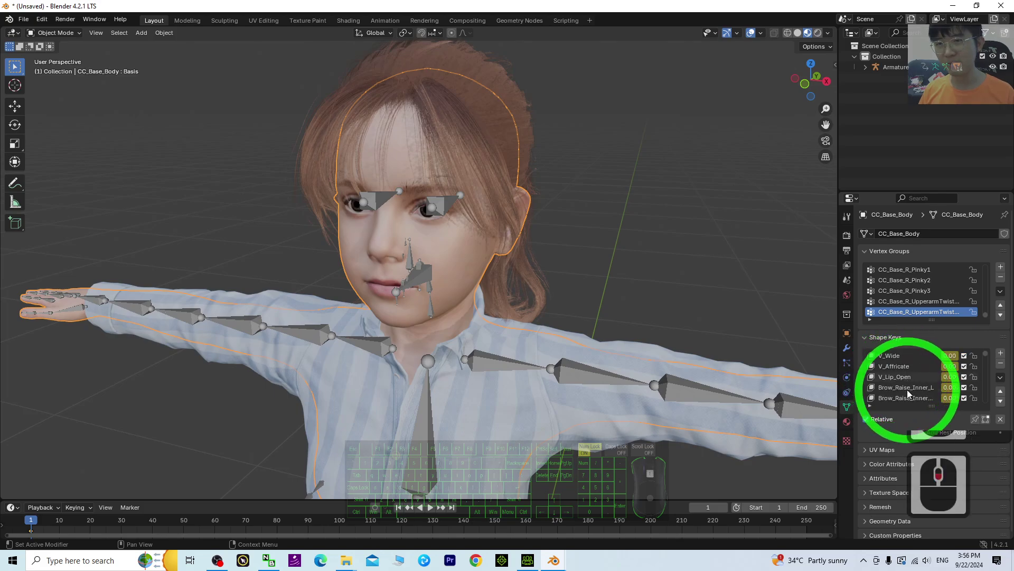
pyautogui.moveTo(950, 377); pyautogui.dragTo(886, 372)
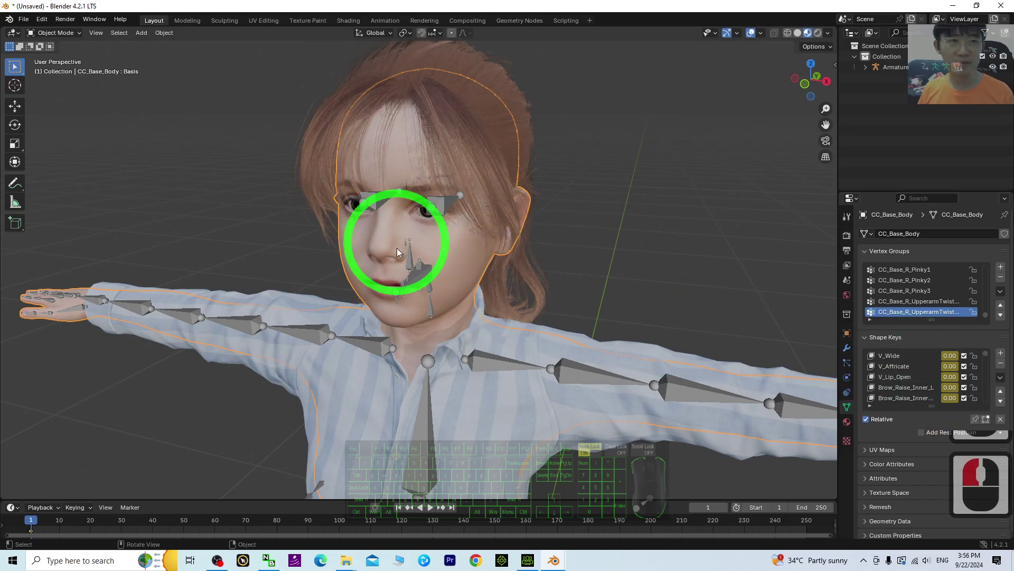
pyautogui.scroll(-6, 651, 353)
pyautogui.scroll(2, 614, 394)
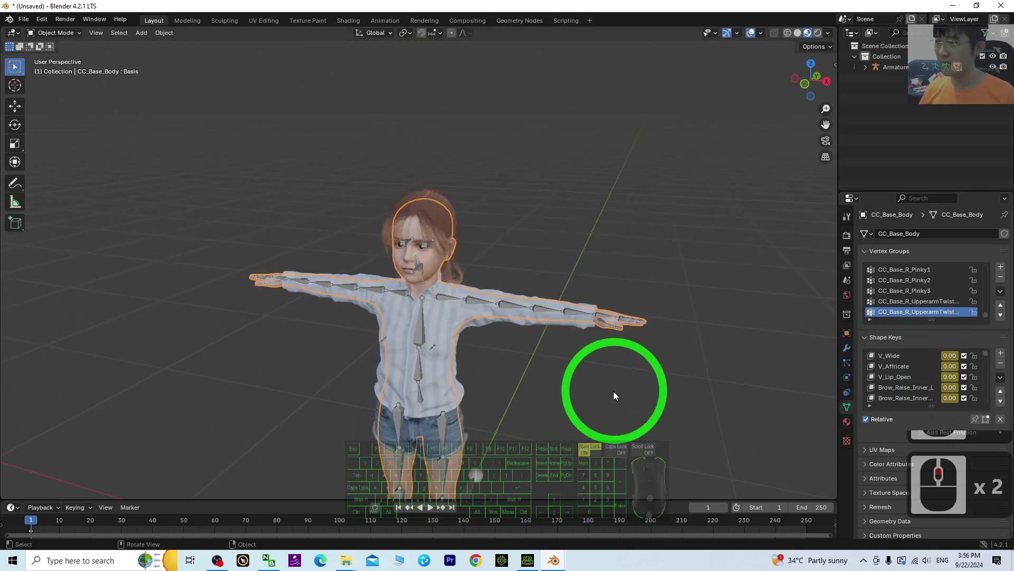
# Examine the whole rigged character from several angles, briefly checking the original in Character Creator 4.
pyautogui.keyDown('shift'); pyautogui.moveTo(638, 324); pyautogui.dragTo(590, 493, button='middle'); pyautogui.keyUp('shift')
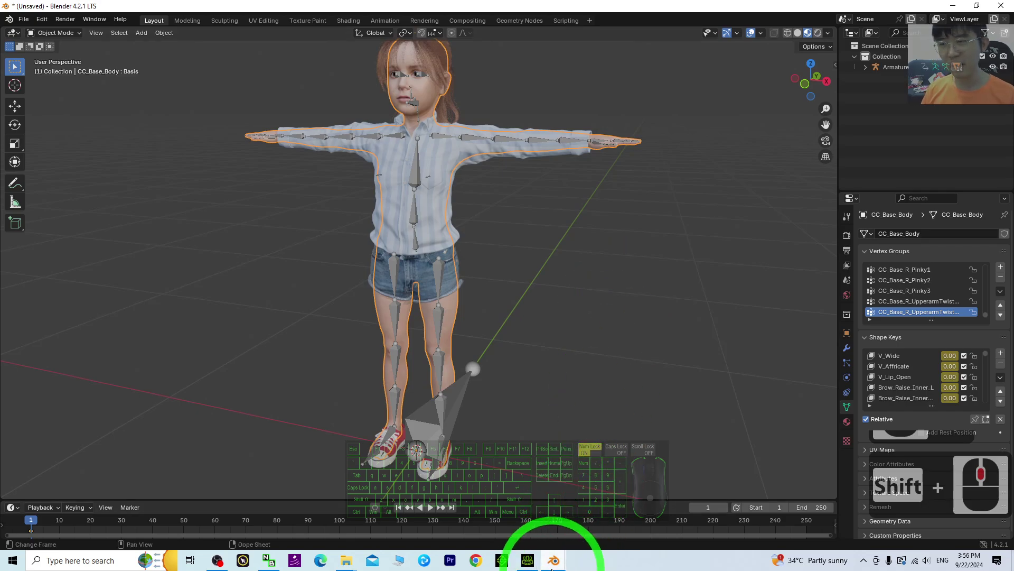
pyautogui.moveTo(552, 565)
pyautogui.click(526, 476)
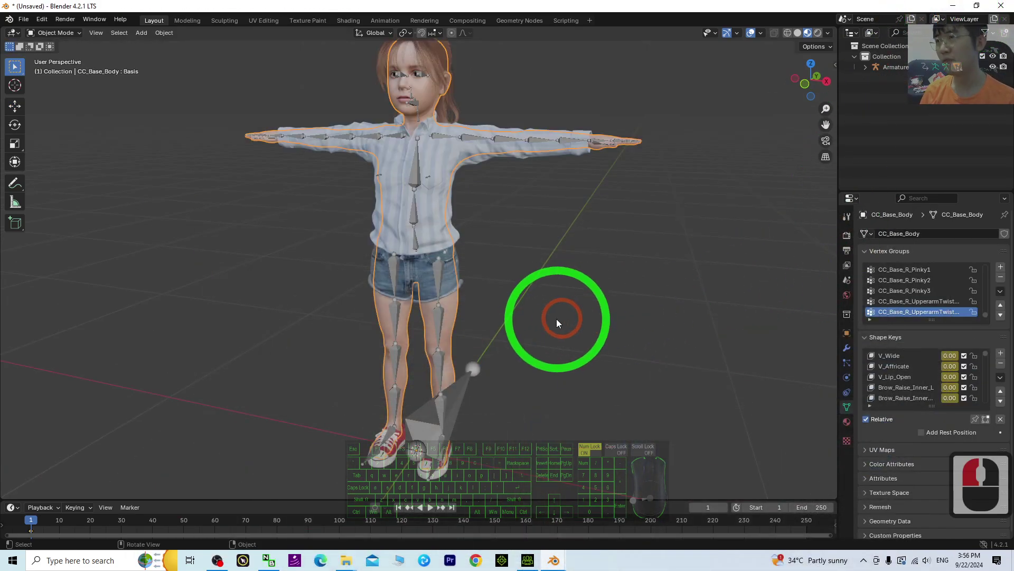
pyautogui.scroll(-3, 582, 296)
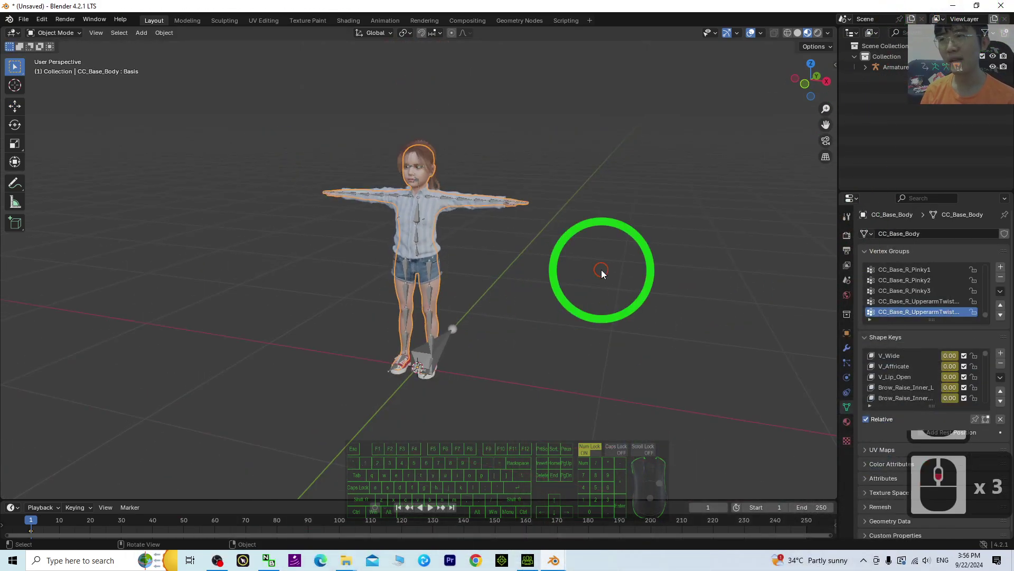
pyautogui.keyDown('shift'); pyautogui.moveTo(588, 243); pyautogui.dragTo(543, 266, button='middle'); pyautogui.keyUp('shift')
pyautogui.scroll(3, 528, 290)
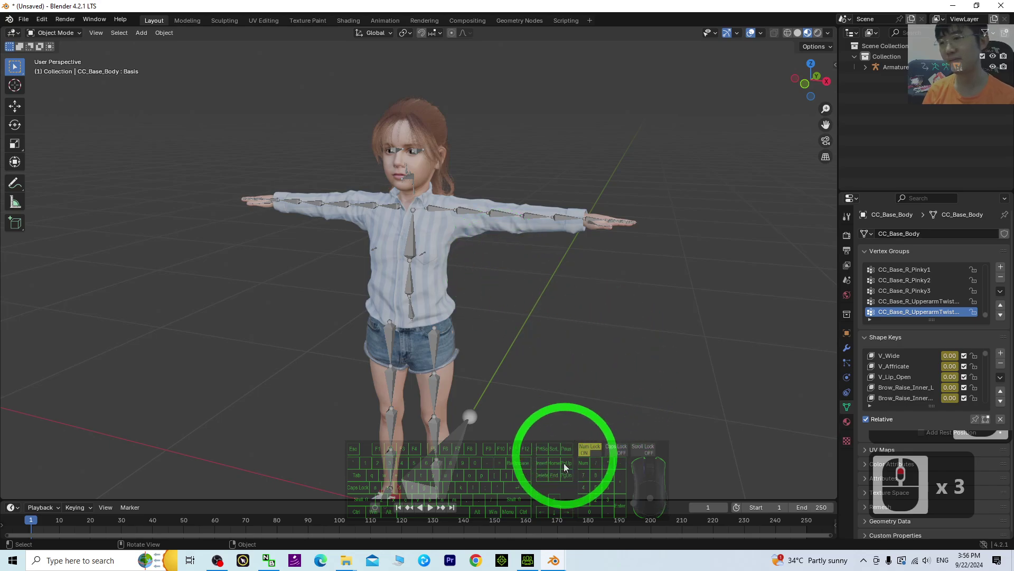
pyautogui.click(528, 561)
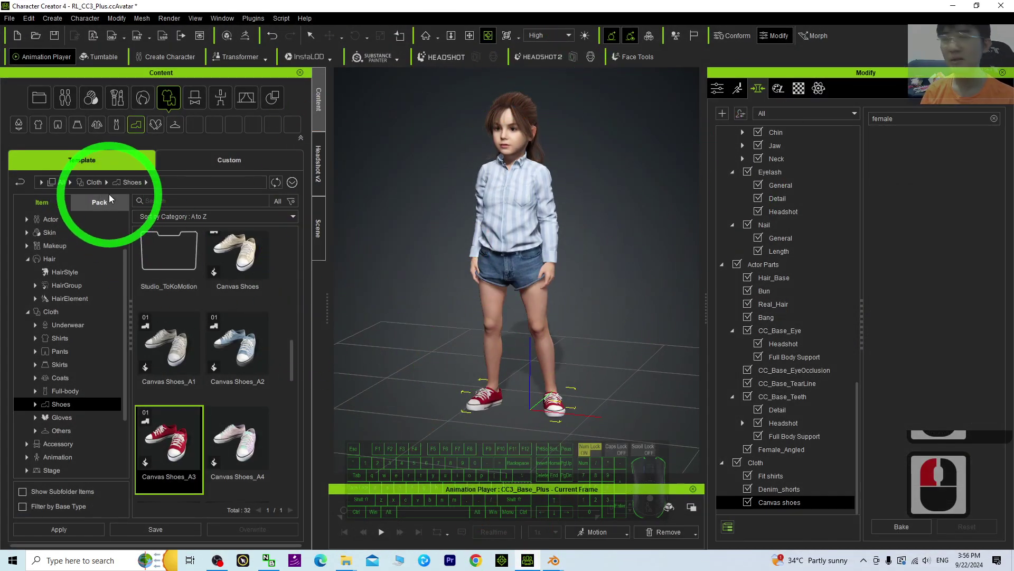
pyautogui.click(952, 6)
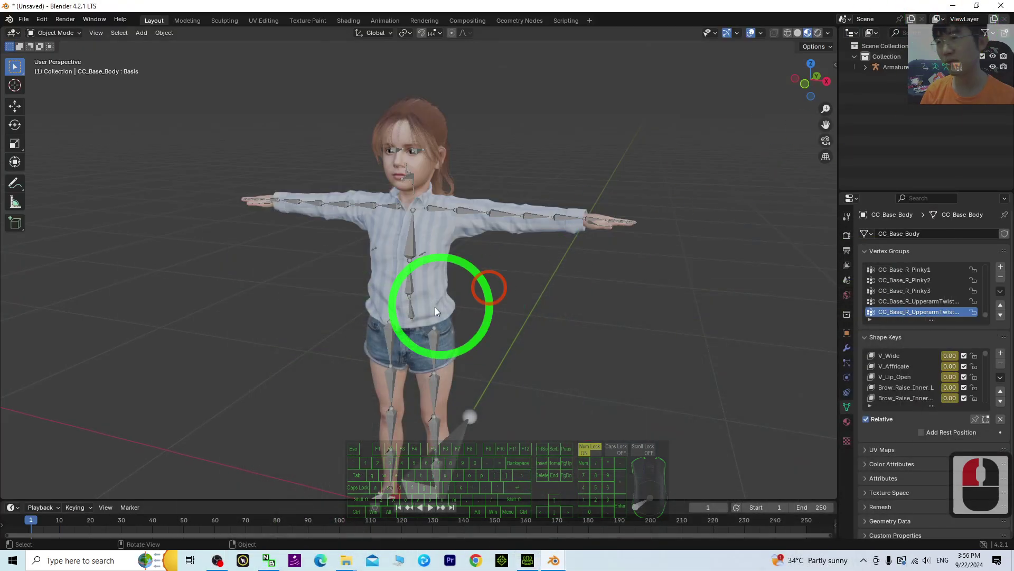
pyautogui.moveTo(592, 417); pyautogui.dragTo(623, 412, button='middle')
pyautogui.moveTo(646, 370); pyautogui.dragTo(575, 358, button='middle')
pyautogui.moveTo(524, 388); pyautogui.dragTo(599, 376, button='middle')
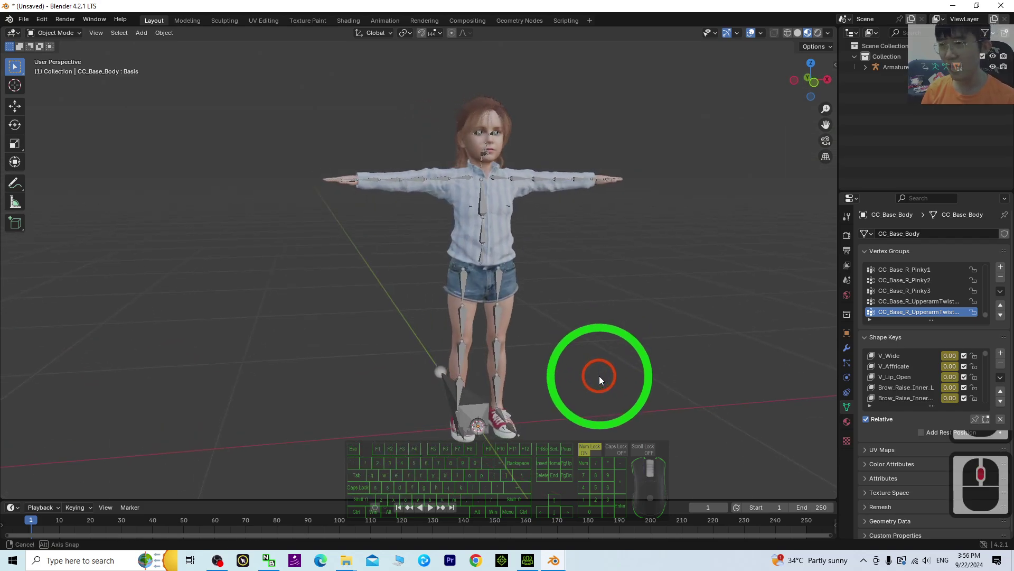
pyautogui.moveTo(656, 359); pyautogui.dragTo(576, 363, button='middle')
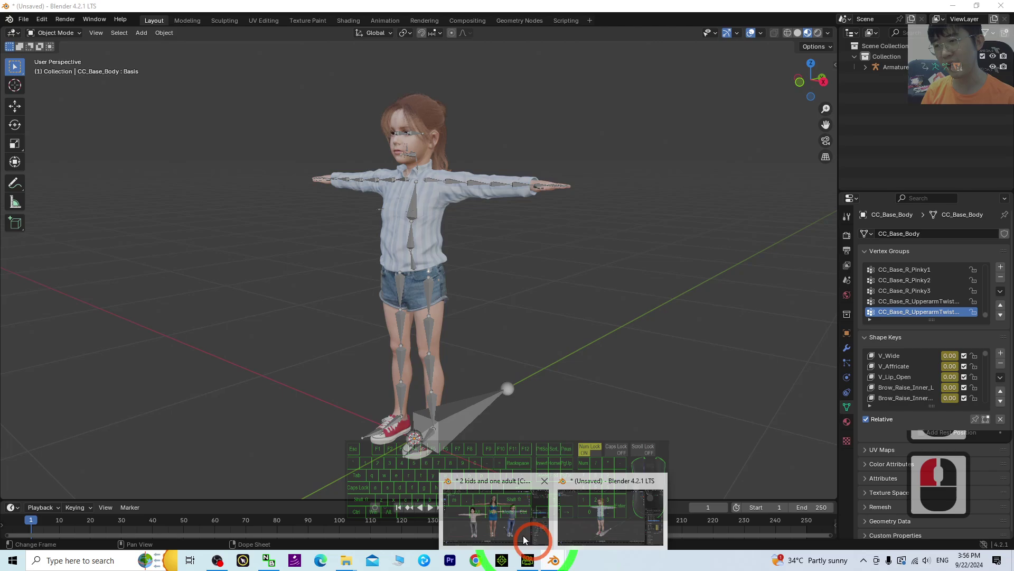
pyautogui.click(596, 569)
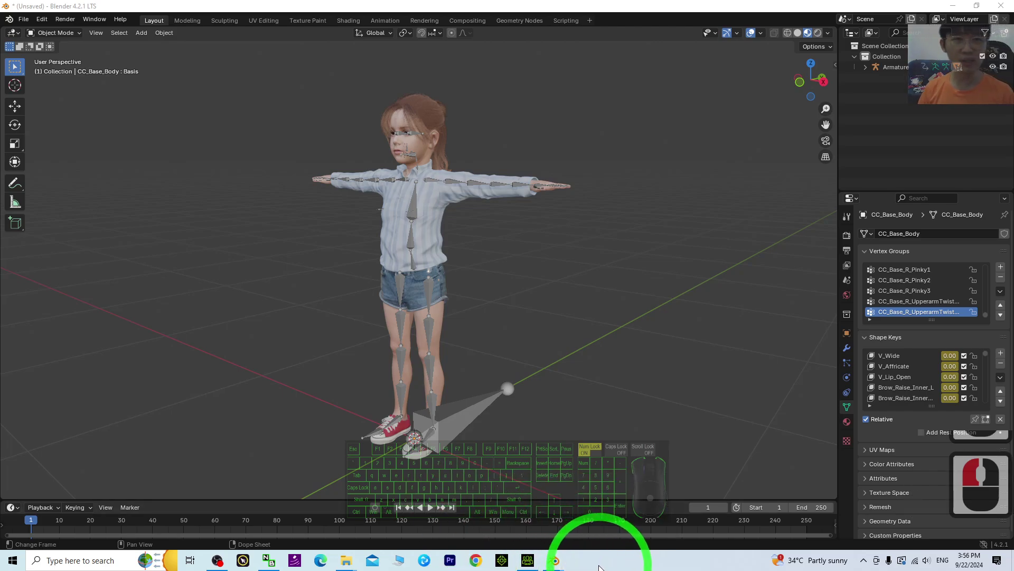
# Switch to Character Creator 4 and inspect the girl's face, hair and outfit up close from several angles.
pyautogui.click(527, 562)
pyautogui.click(561, 391)
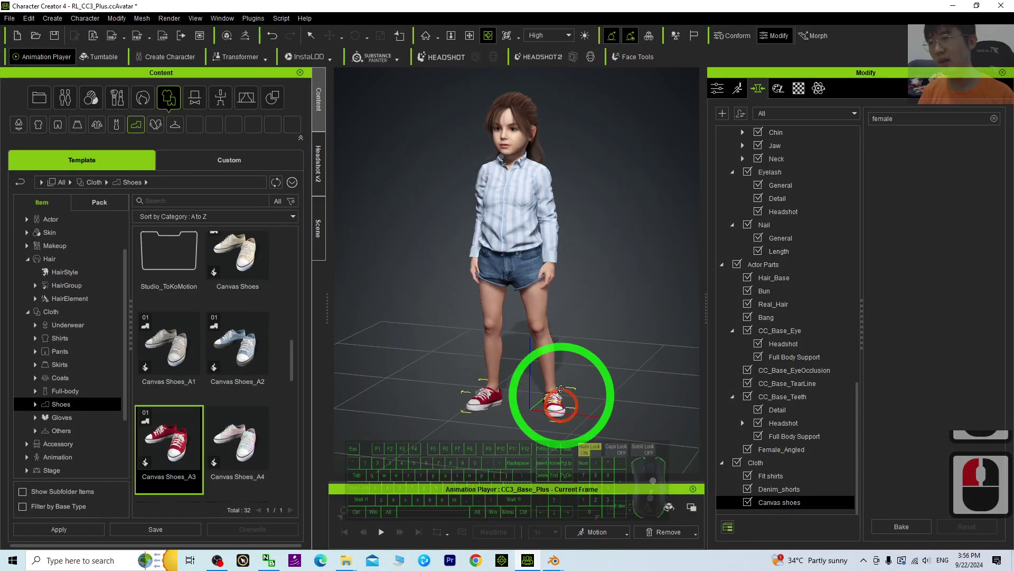
pyautogui.moveTo(594, 263); pyautogui.dragTo(587, 292)
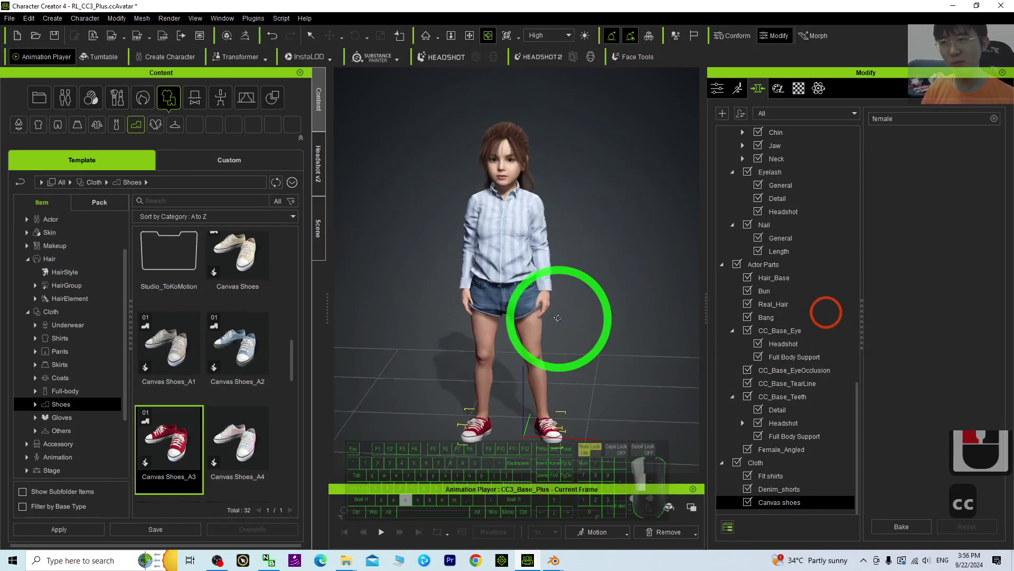
pyautogui.scroll(15, 557, 317)
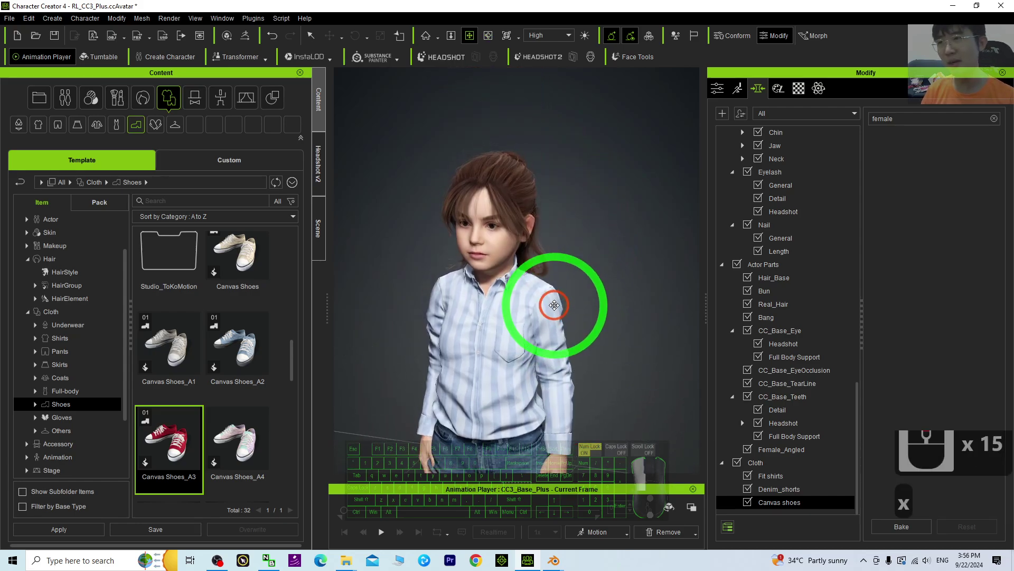
pyautogui.press('c')
pyautogui.moveTo(554, 305); pyautogui.dragTo(609, 296)
pyautogui.scroll(3, 595, 288)
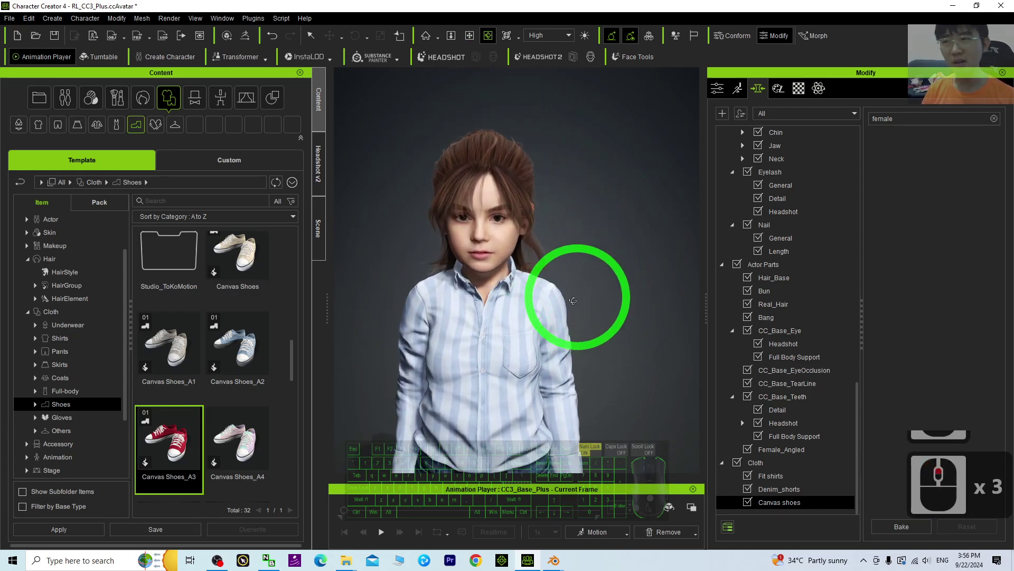
pyautogui.scroll(10, 550, 310)
pyautogui.press('c')
pyautogui.moveTo(493, 317); pyautogui.dragTo(671, 295)
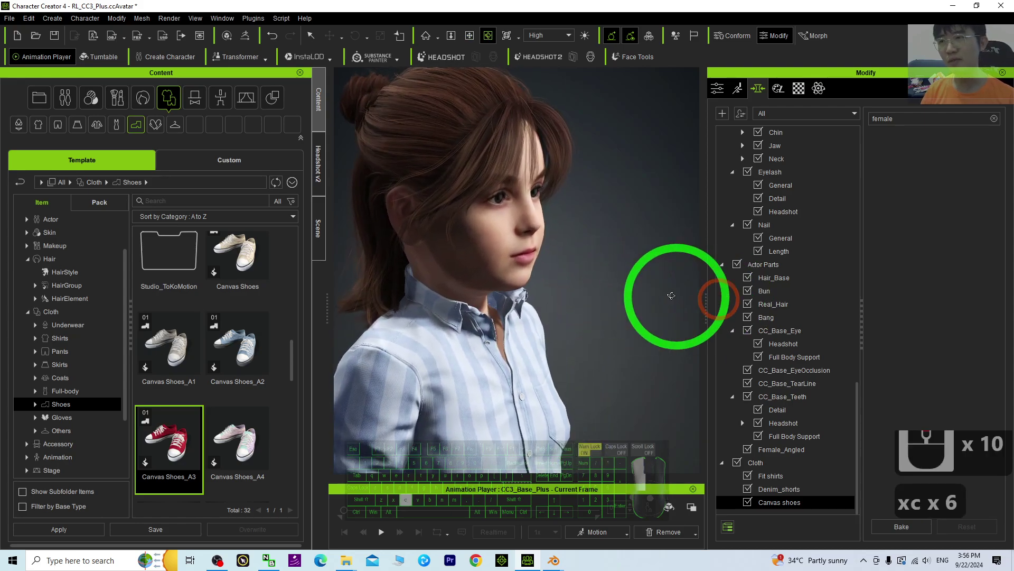
pyautogui.press('c')
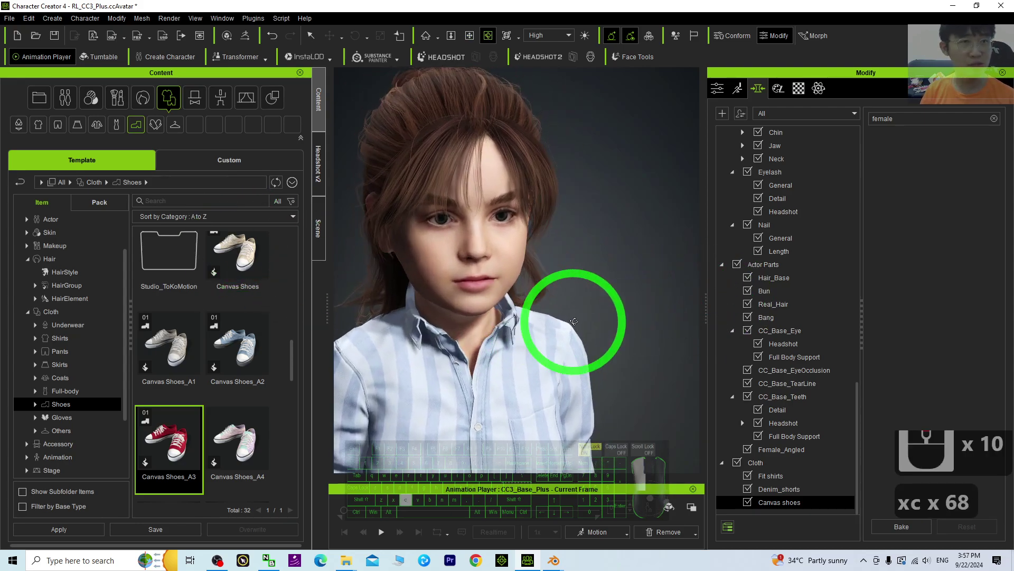
pyautogui.moveTo(707, 321); pyautogui.dragTo(501, 312)
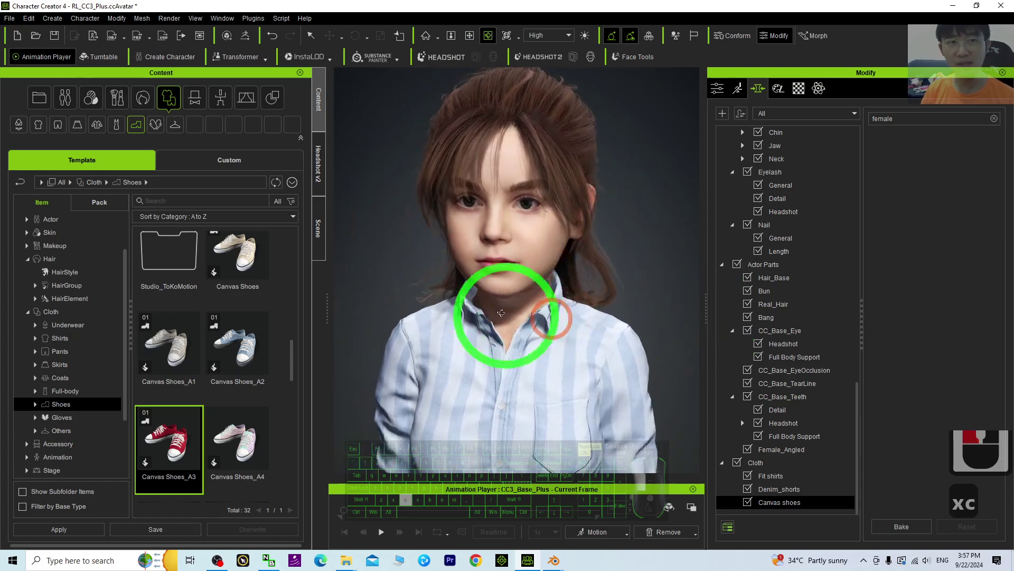
pyautogui.scroll(-11, 507, 304)
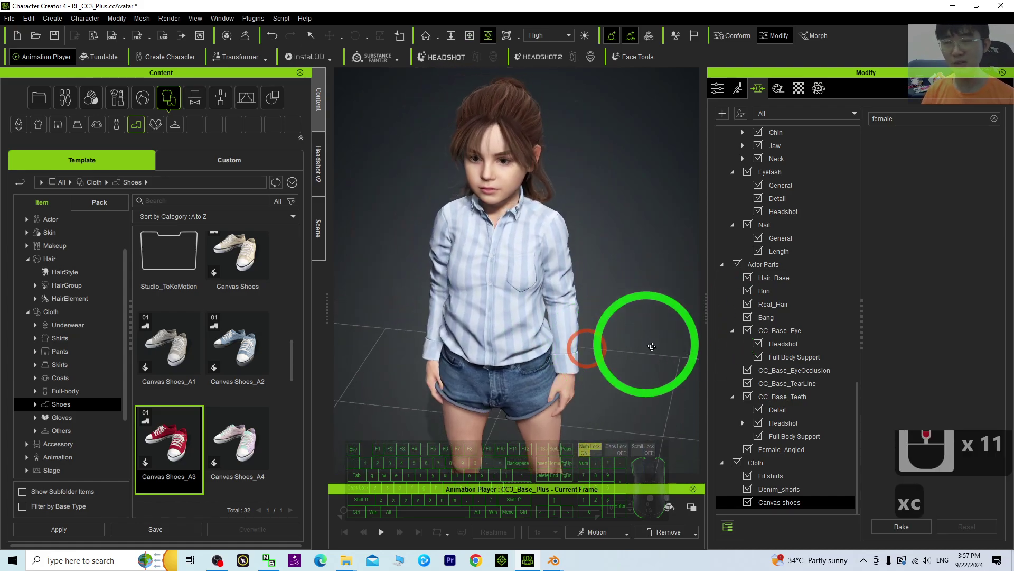
# Switch to the Blender window holding the "2 kids and one adult" file to view its three characters.
pyautogui.click(568, 564)
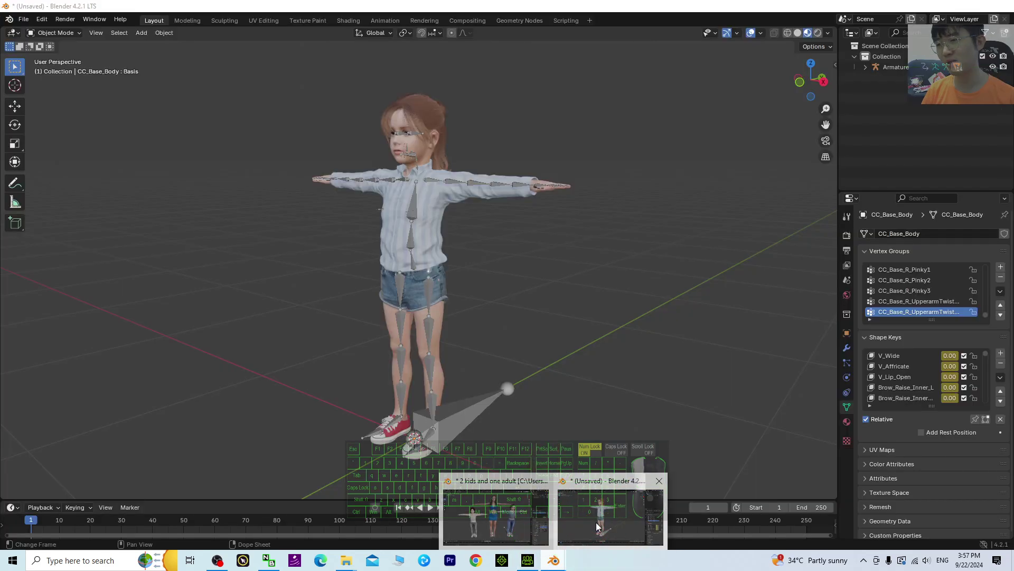
pyautogui.click(596, 537)
pyautogui.click(552, 561)
pyautogui.click(523, 542)
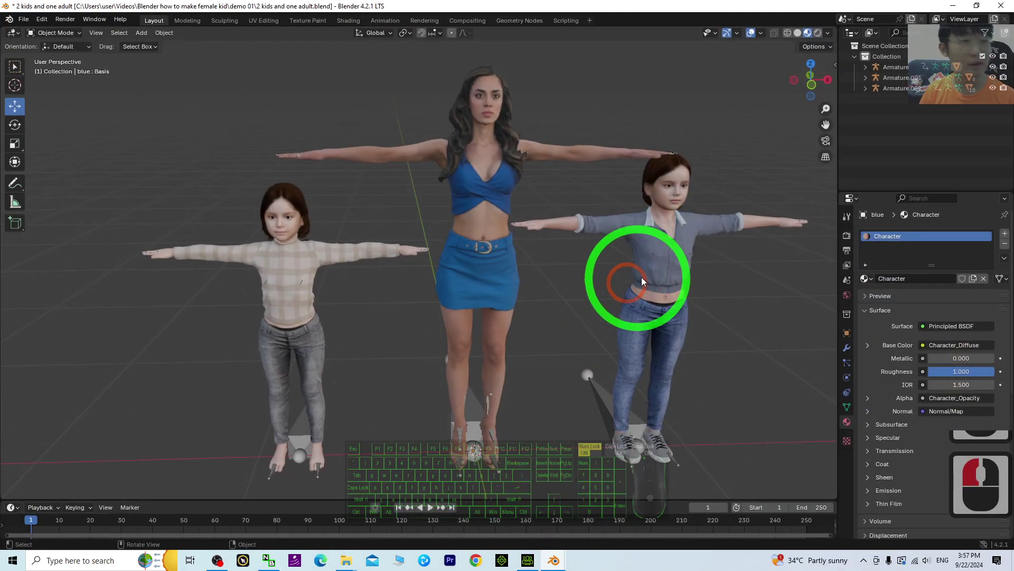